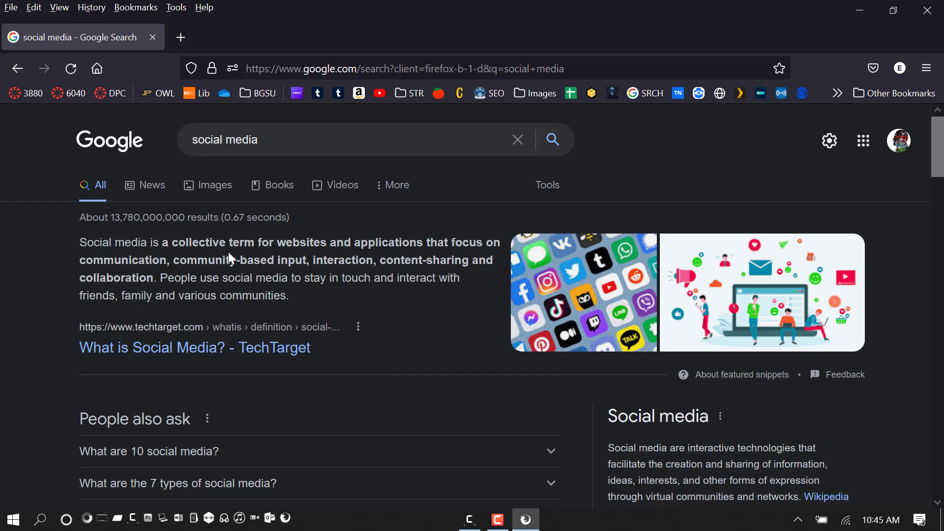
- Open page 10 of the Google results for social media and skim the listed sites
drag(943, 137, 942, 454)
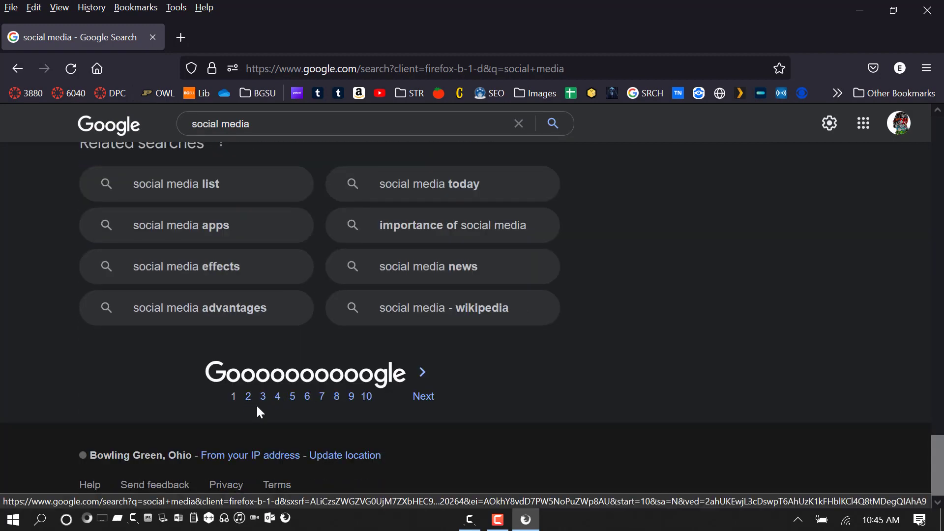
click(371, 406)
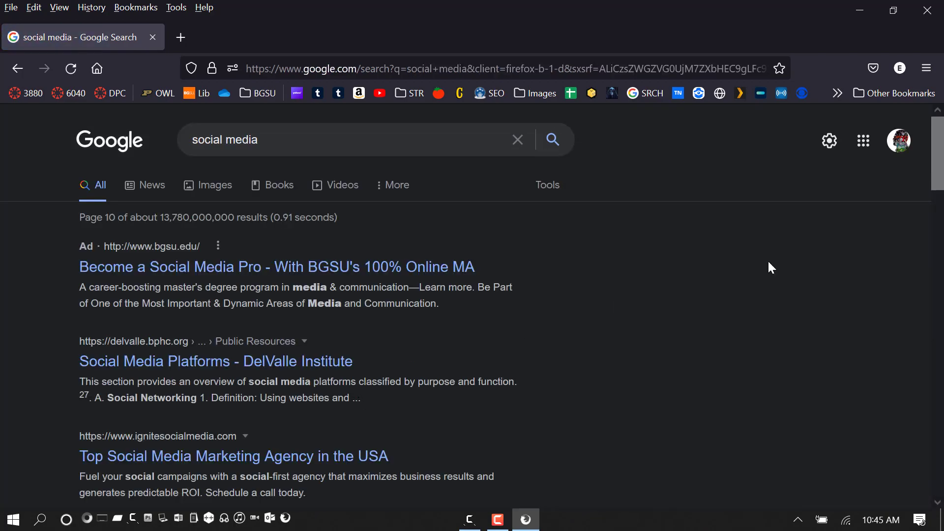
drag(931, 172, 933, 141)
scroll(308, 415, down, 10)
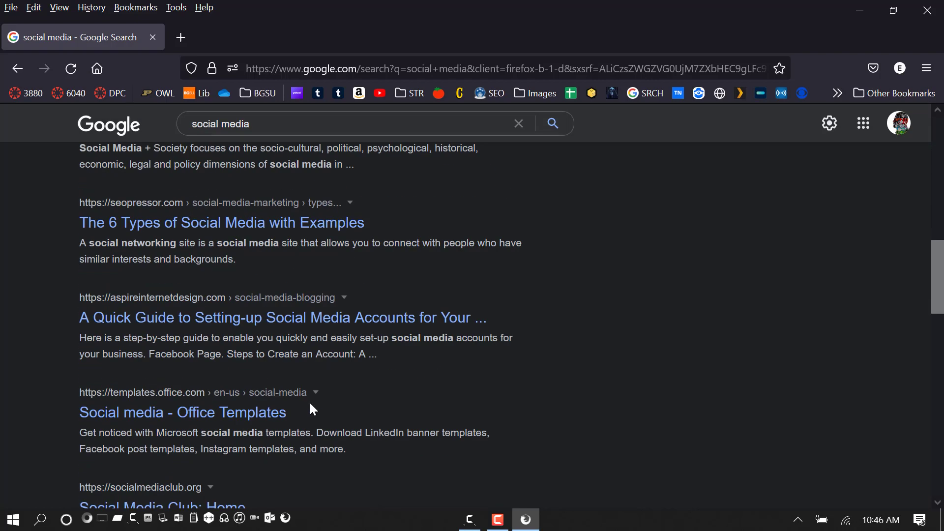
- Search Google for "social media wikipedia" and open the Wikipedia article on social media
click(278, 132)
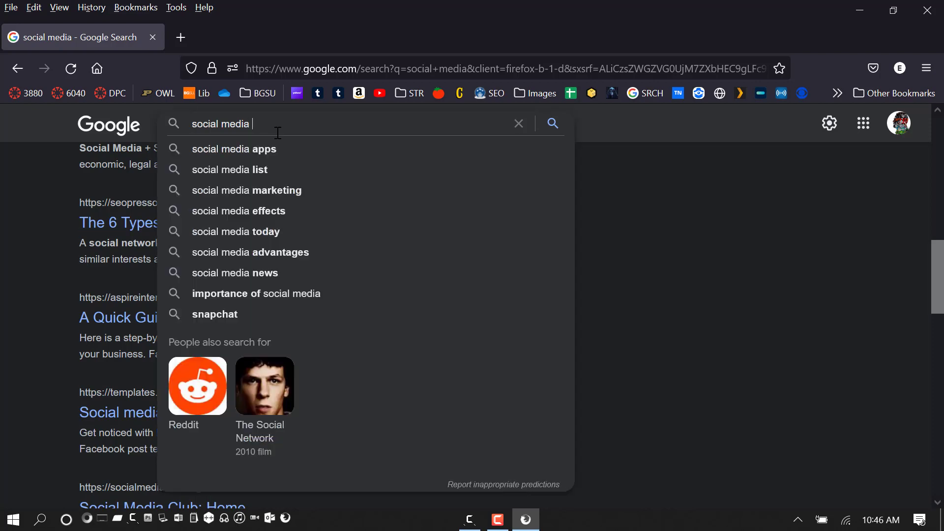
text(wikiped)
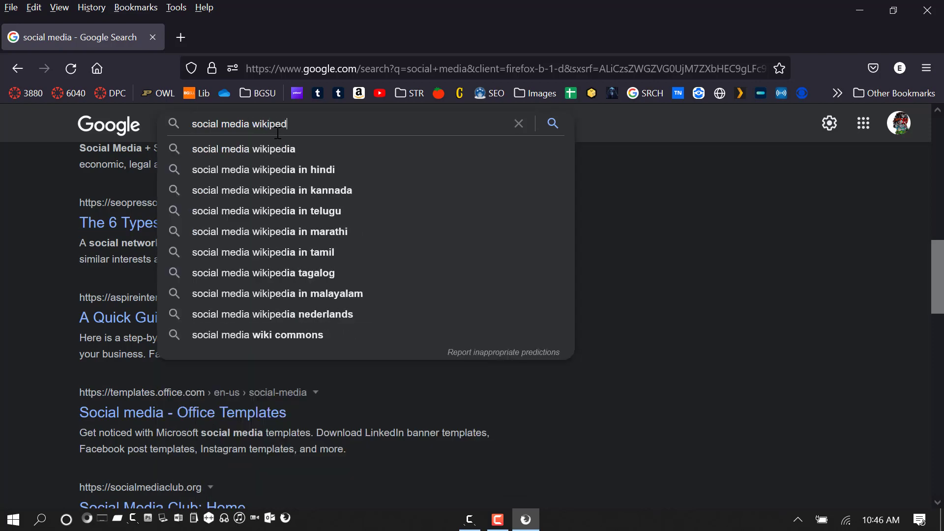
text(ia)
key(Return)
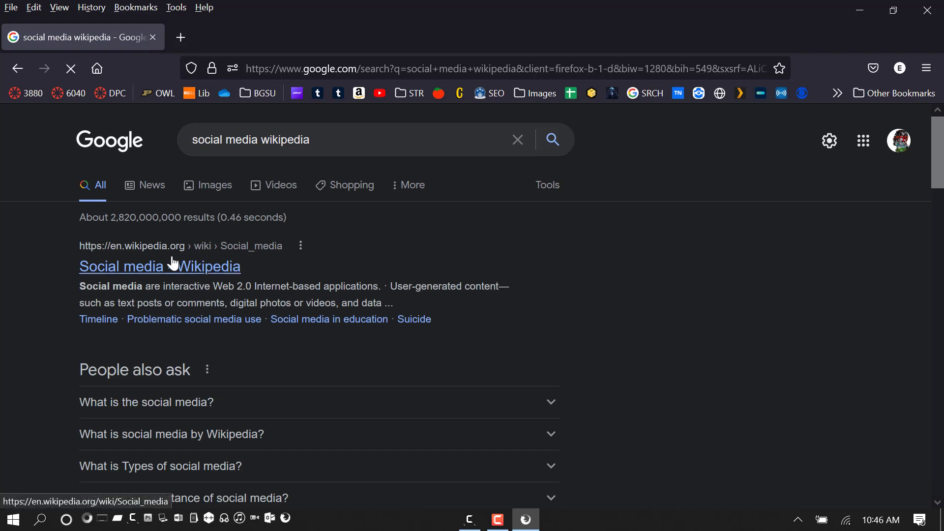
click(173, 266)
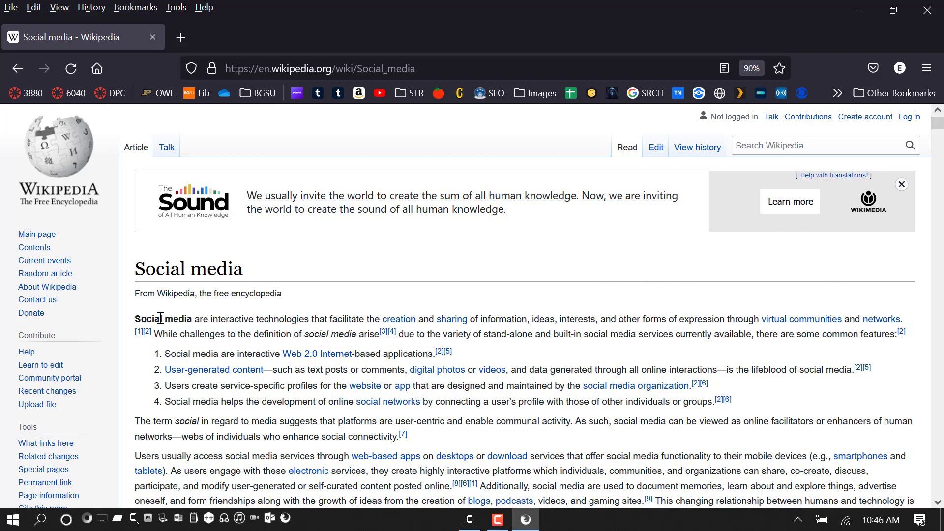
- Examine the Wikipedia article's opening definition, its introductory paragraphs and its References list
drag(161, 318, 903, 314)
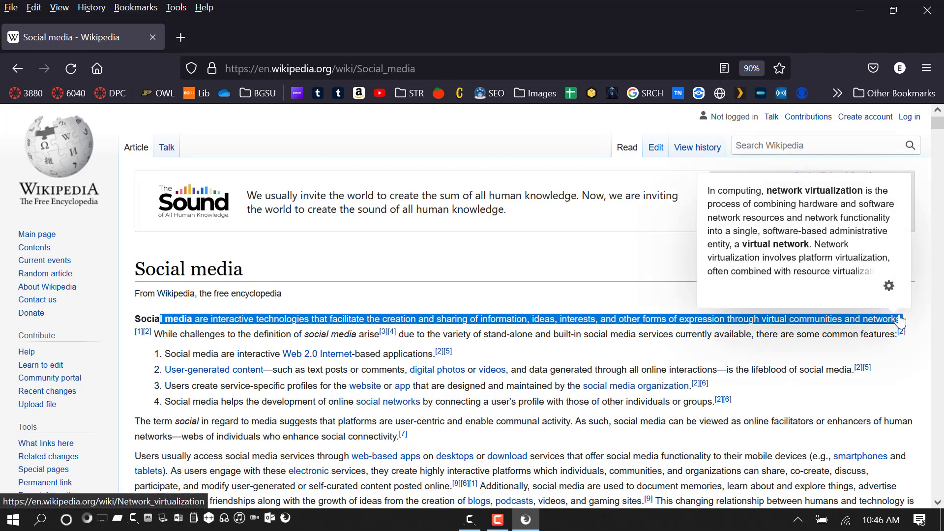
click(322, 414)
scroll(291, 418, down, 2)
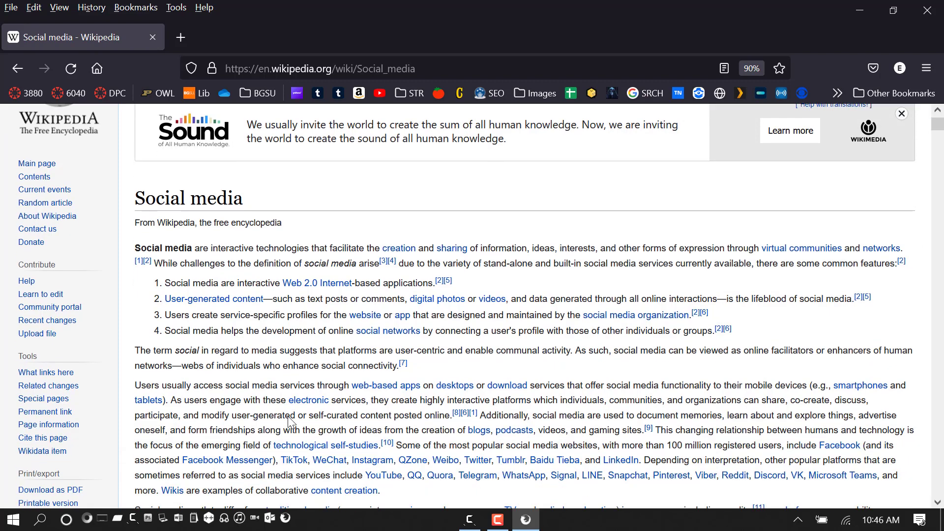
scroll(290, 419, down, 2)
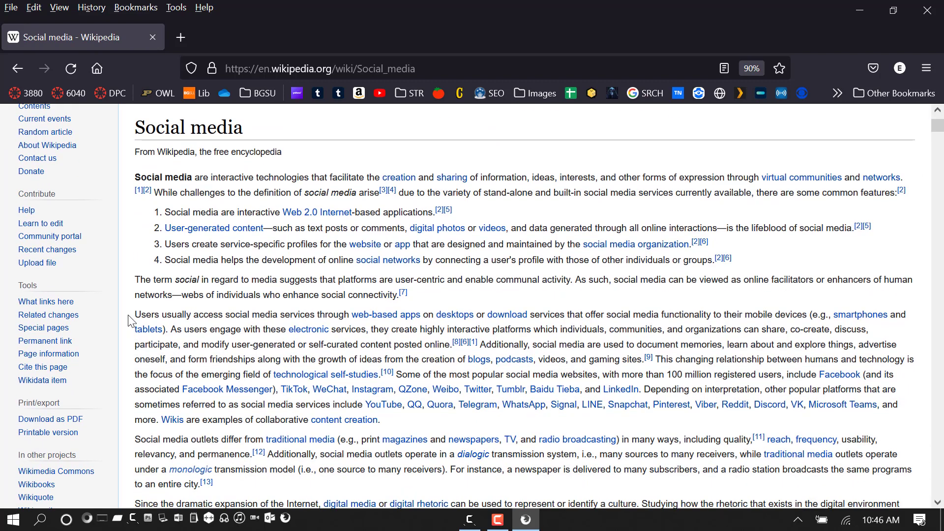
drag(134, 319, 383, 423)
click(397, 428)
drag(942, 143, 942, 385)
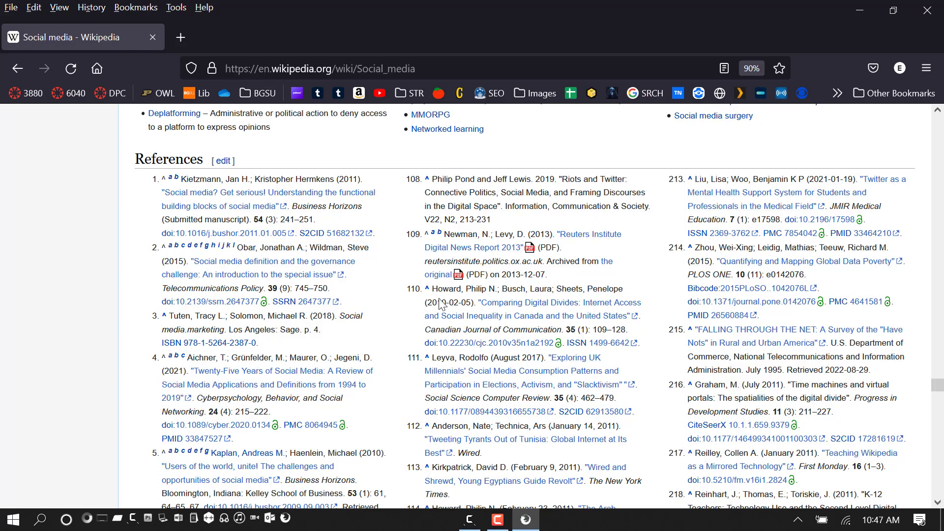
drag(937, 388, 937, 118)
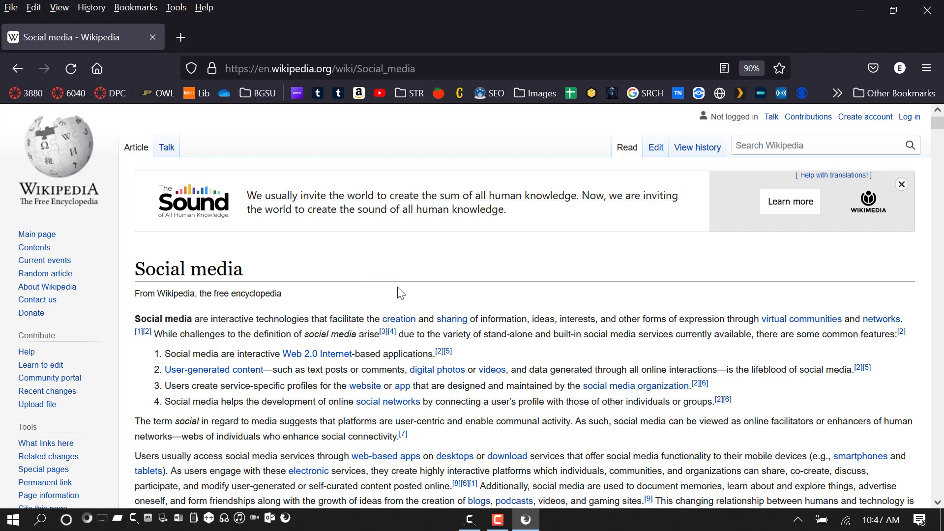
drag(939, 130, 942, 458)
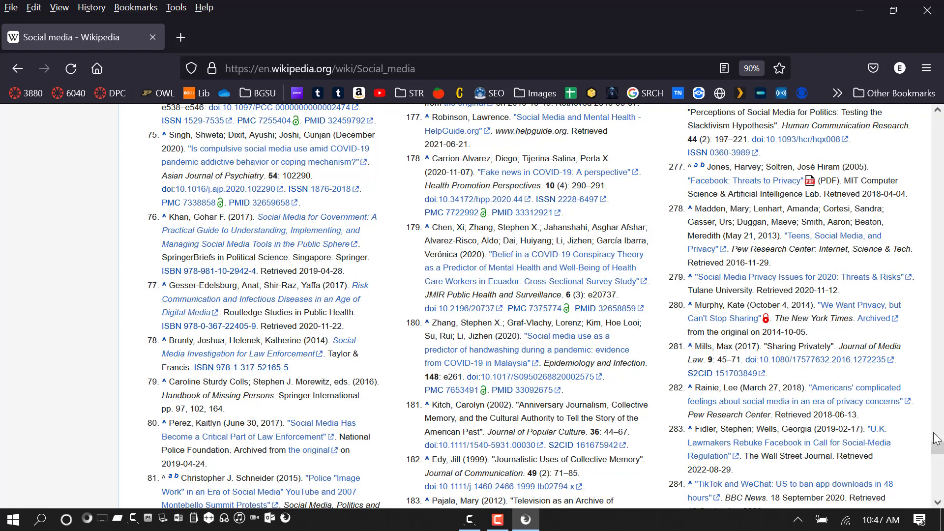
- Open the BGSU University Libraries site, search Summon for "social media" and log in with the prefilled BGSU credentials
click(198, 92)
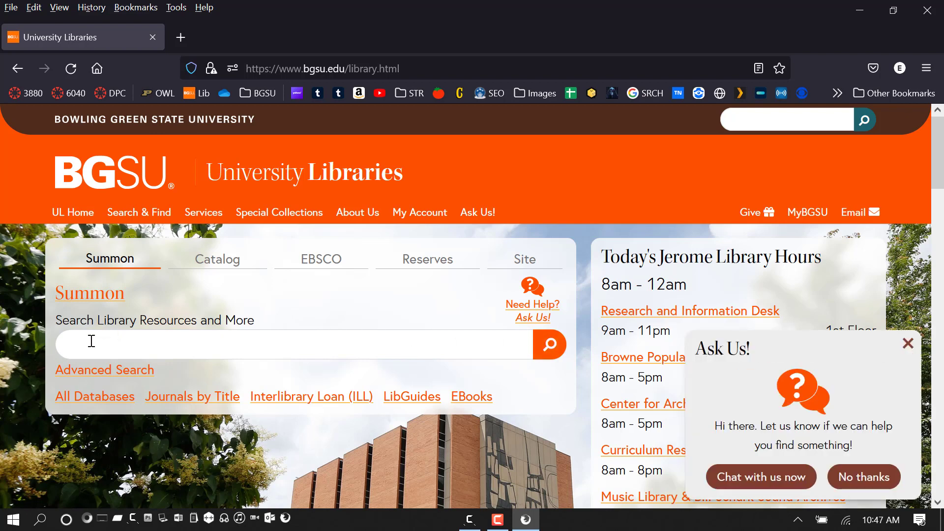
click(133, 348)
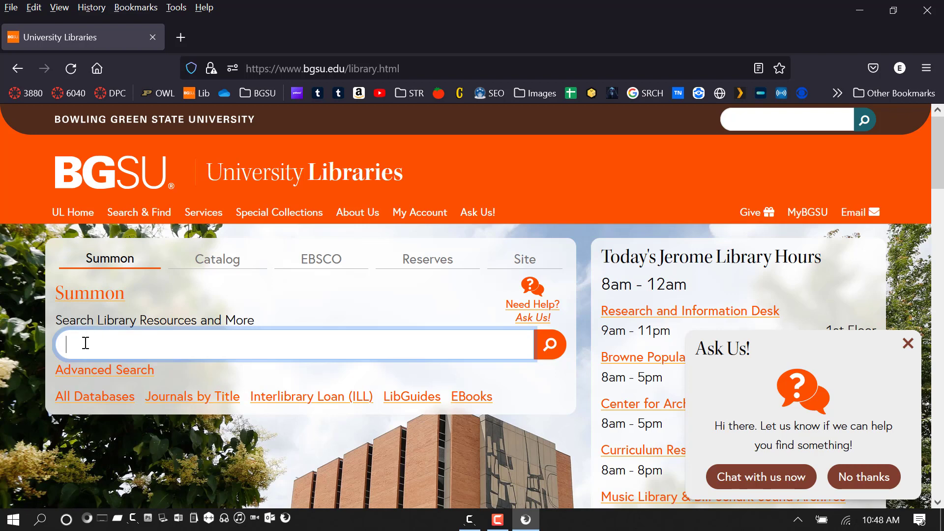
text(social media)
key(Return)
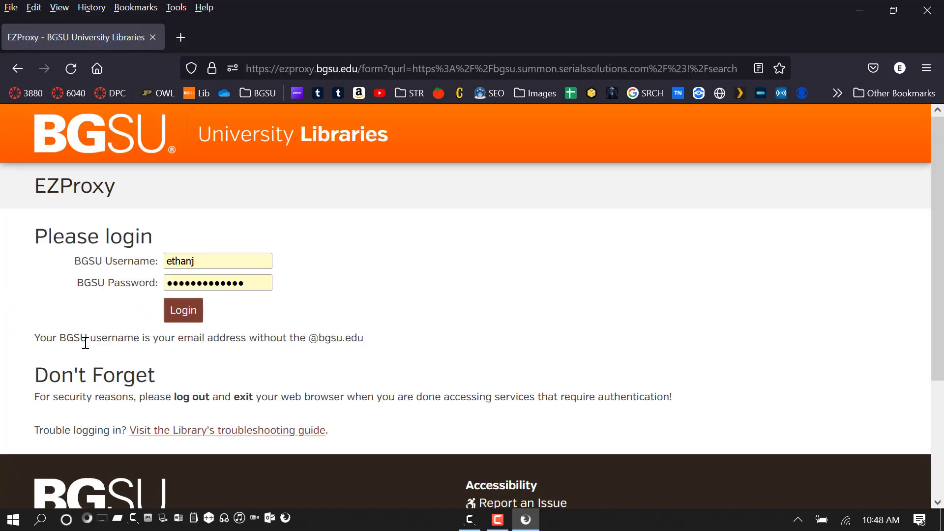
click(200, 318)
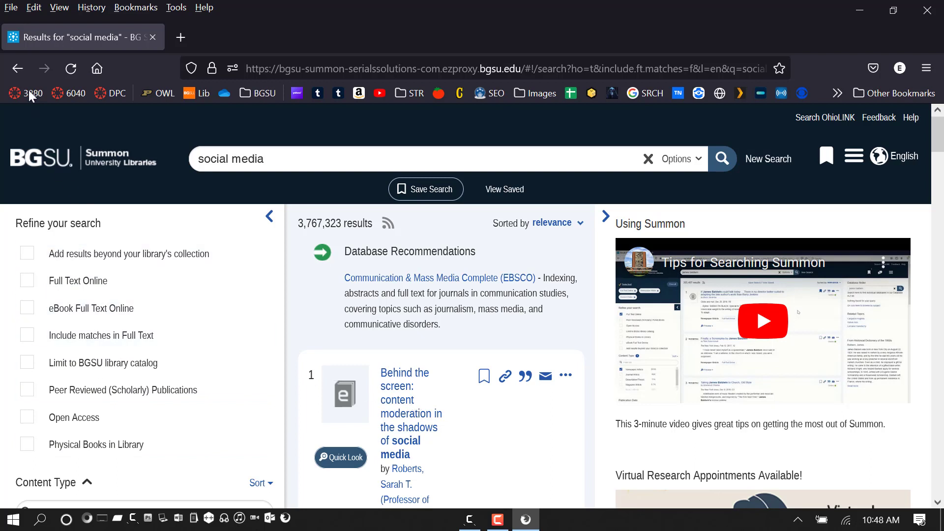
- Return to the University Libraries home page and look over the Catalog search options and library services
click(19, 70)
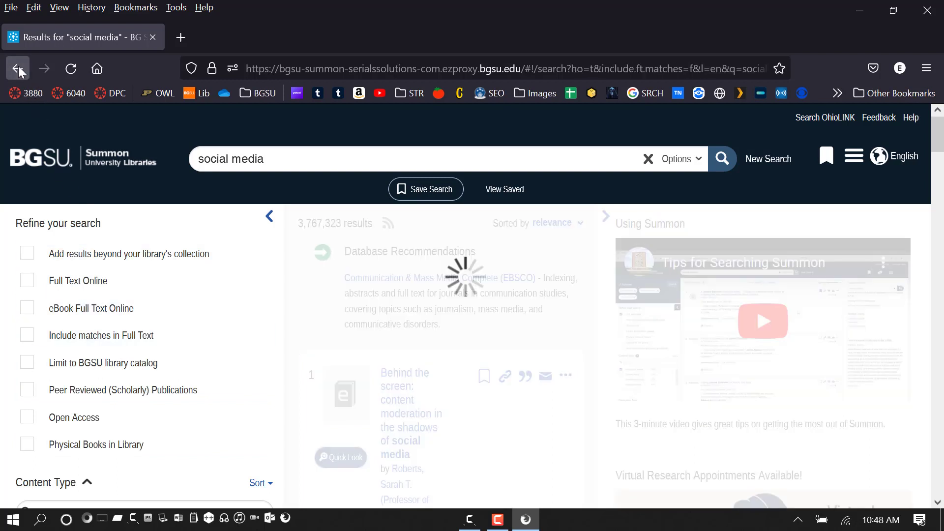
click(19, 69)
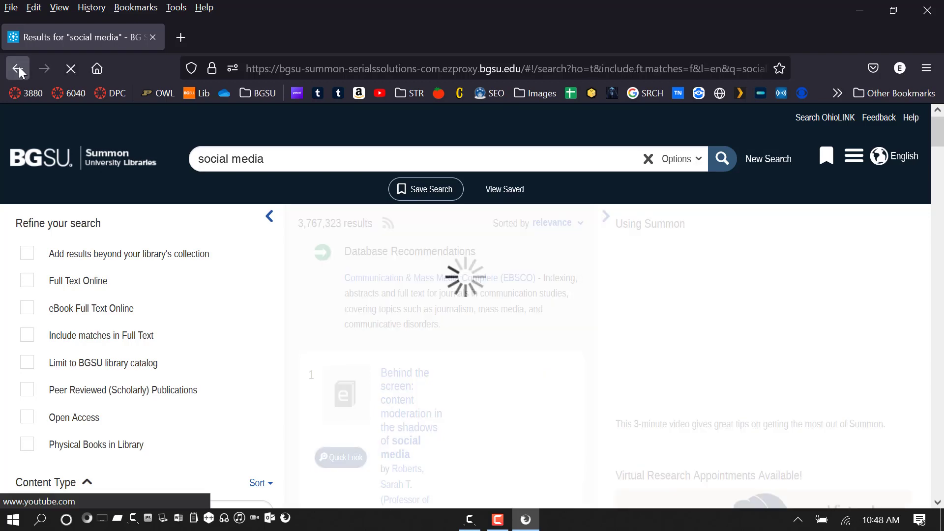
click(196, 93)
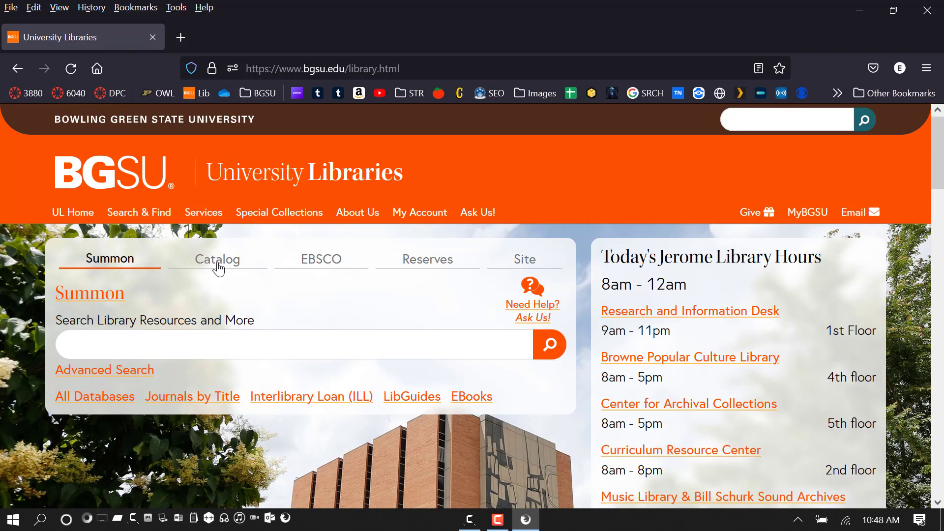
click(217, 261)
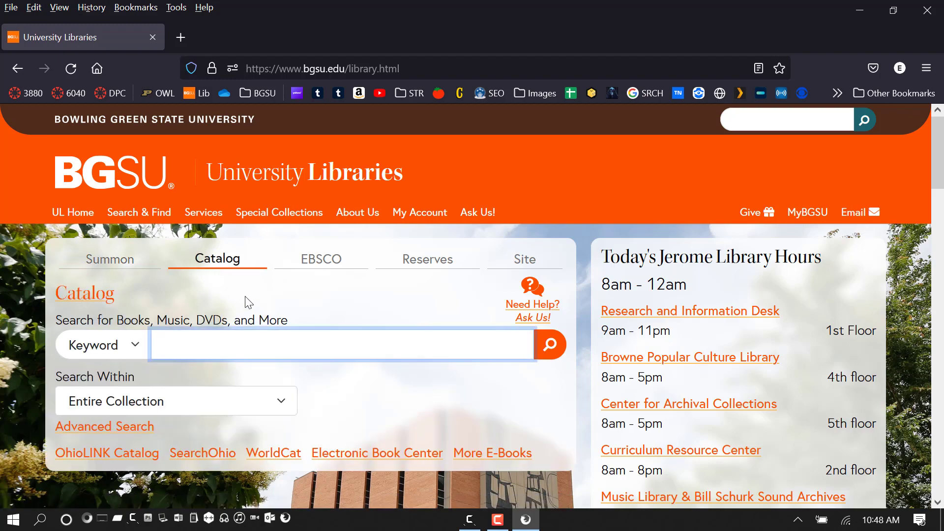
scroll(577, 391, down, 5)
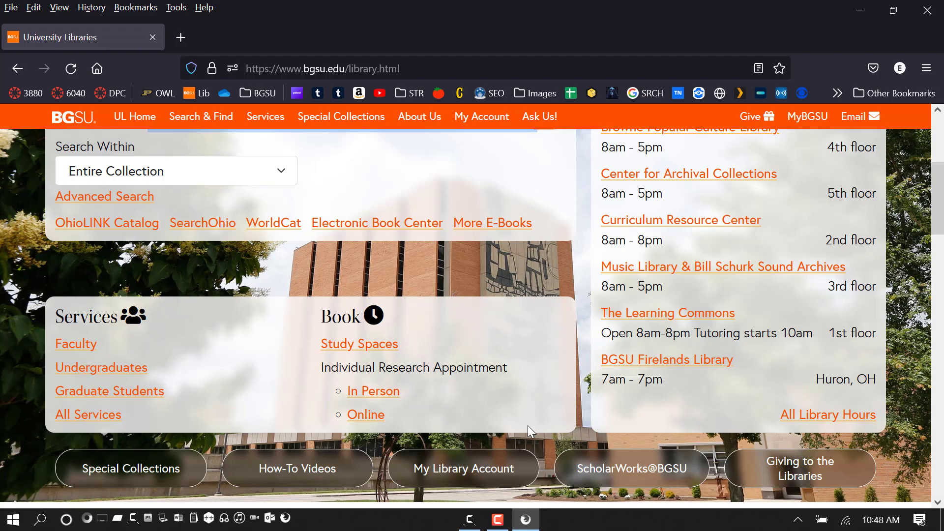
scroll(351, 368, up, 3)
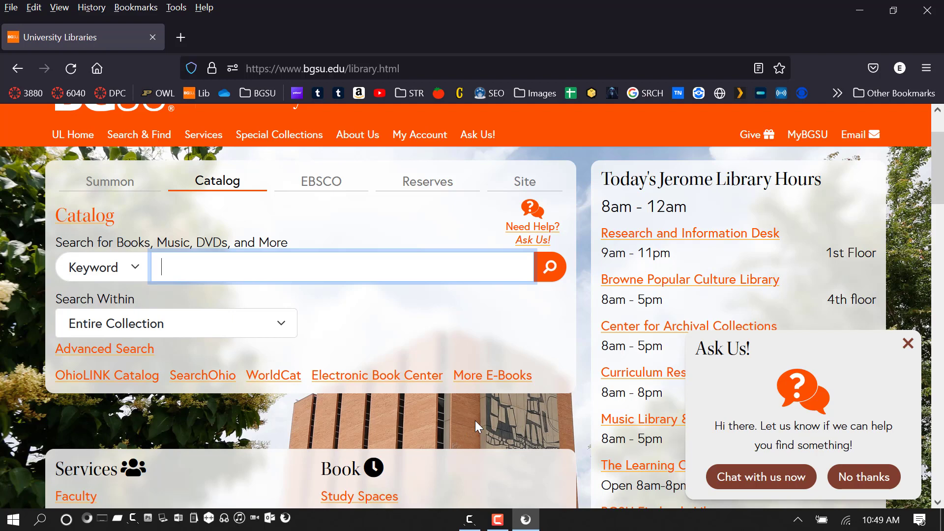
- Search the EBSCO research databases for "social media" from the library home page
click(327, 192)
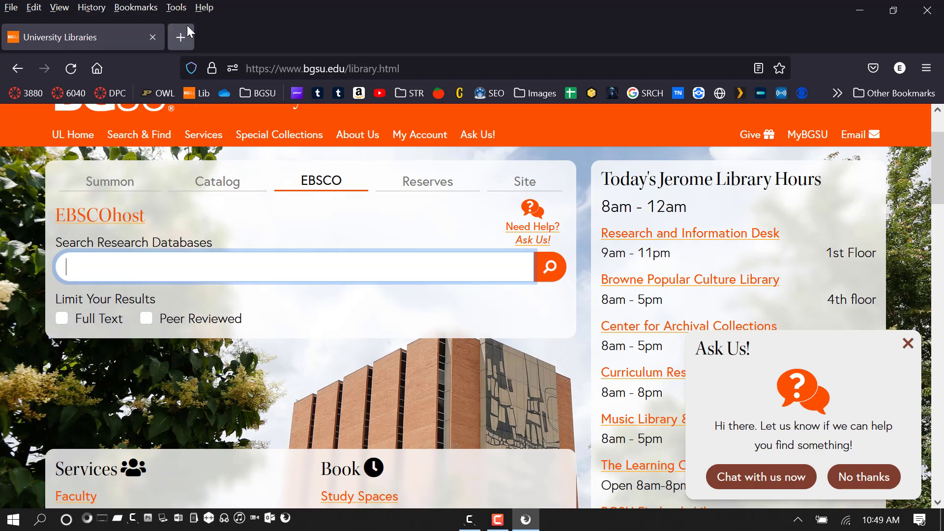
click(83, 277)
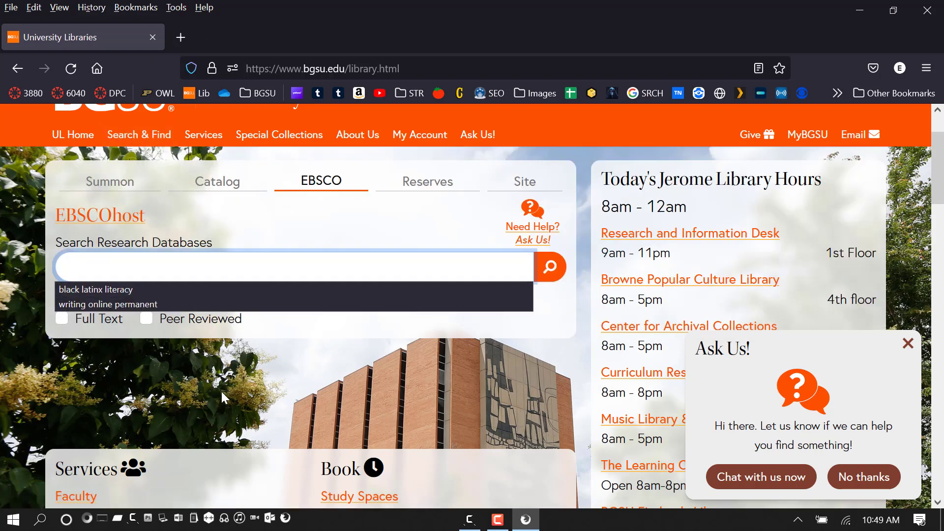
text(social)
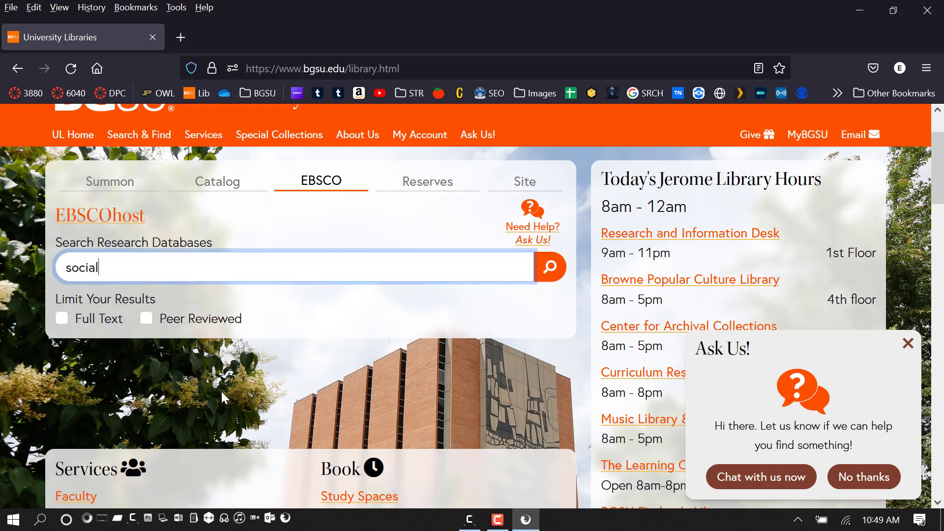
text( media)
key(Return)
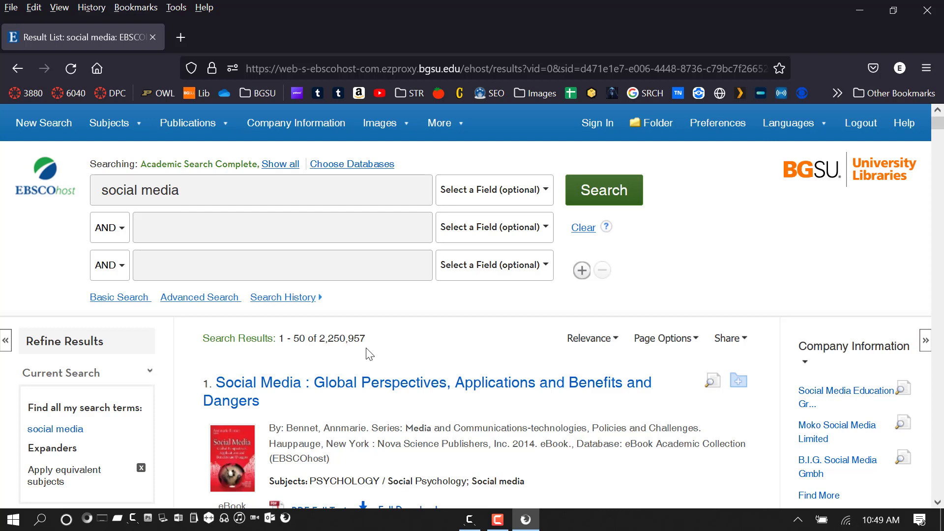
- Limit the EBSCOhost results to Academic Journals and set the starting publication year to 2013
scroll(334, 347, down, 5)
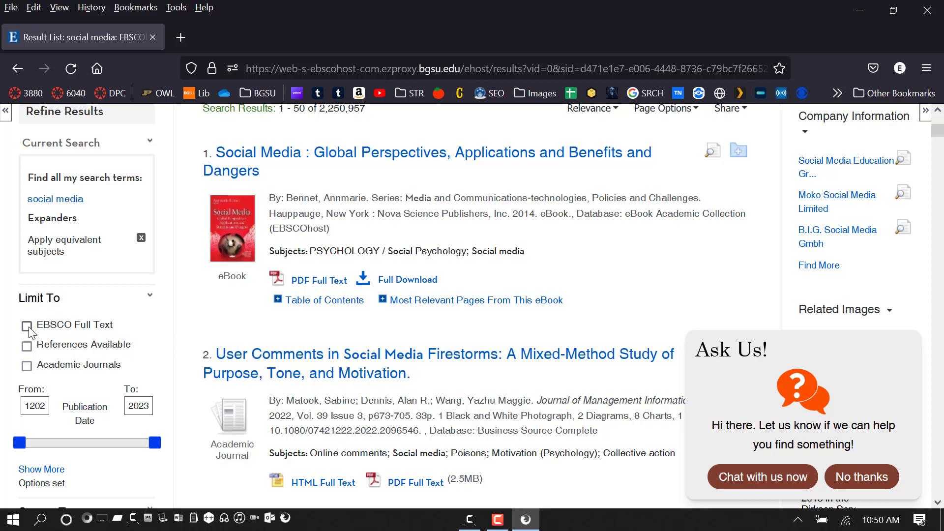
click(26, 365)
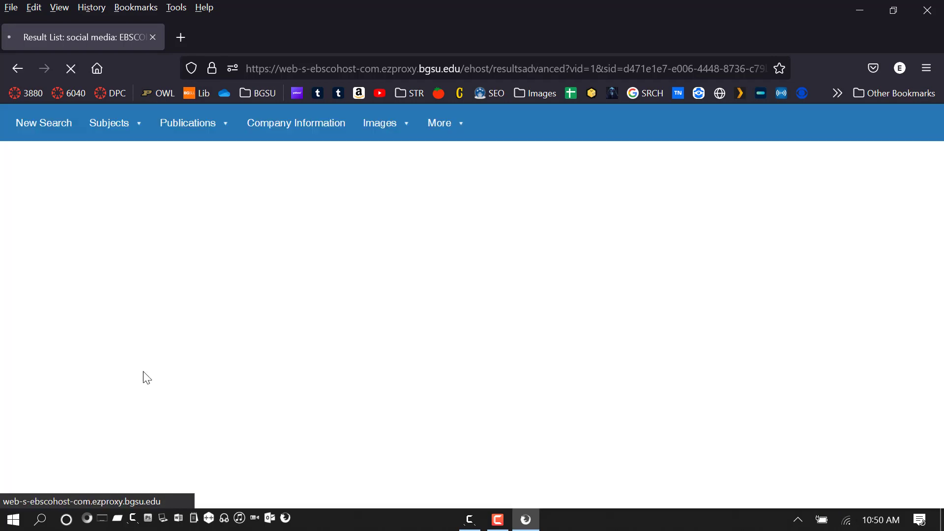
scroll(198, 370, down, 4)
scroll(199, 370, down, 4)
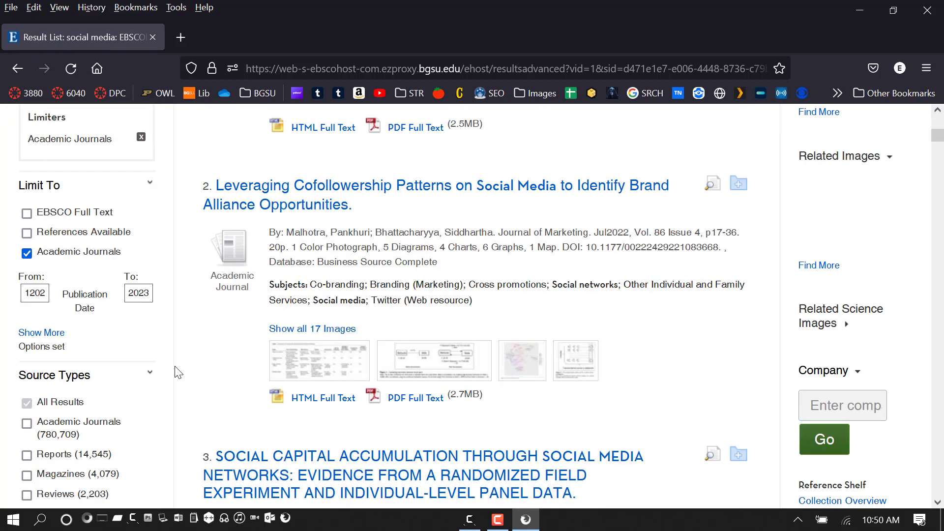
click(40, 294)
double_click(40, 293)
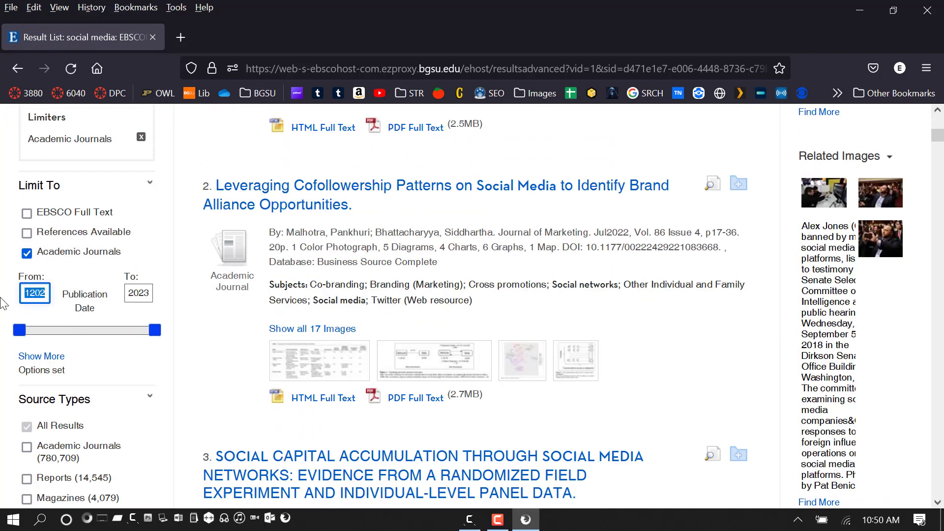
text(2013)
key(Return)
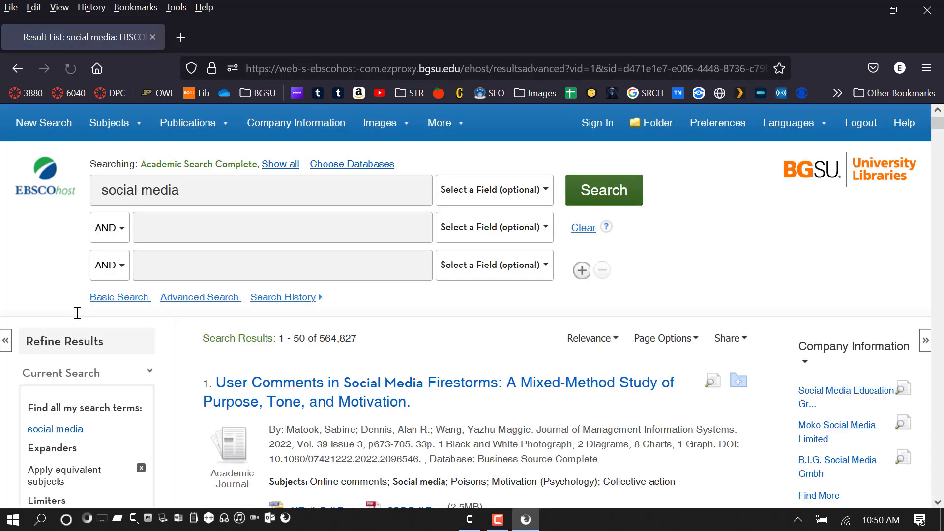
- Review the filtered EBSCOhost list, checking the applied limiters and the number of search results
scroll(174, 333, down, 1)
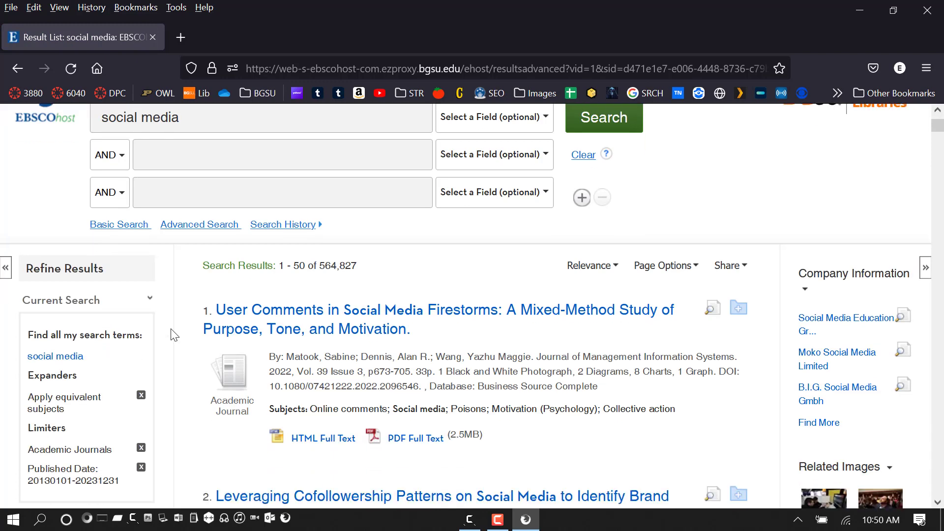
scroll(173, 334, down, 2)
scroll(312, 211, up, 1)
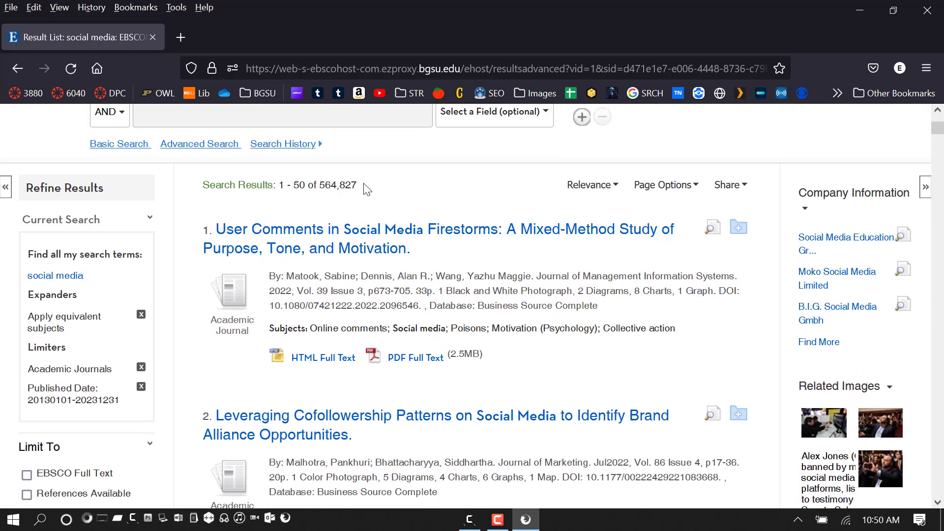
drag(366, 189, 319, 186)
click(374, 192)
mouse_move(938, 129)
mouse_down()
mouse_move(938, 489)
mouse_move(940, 140)
mouse_up()
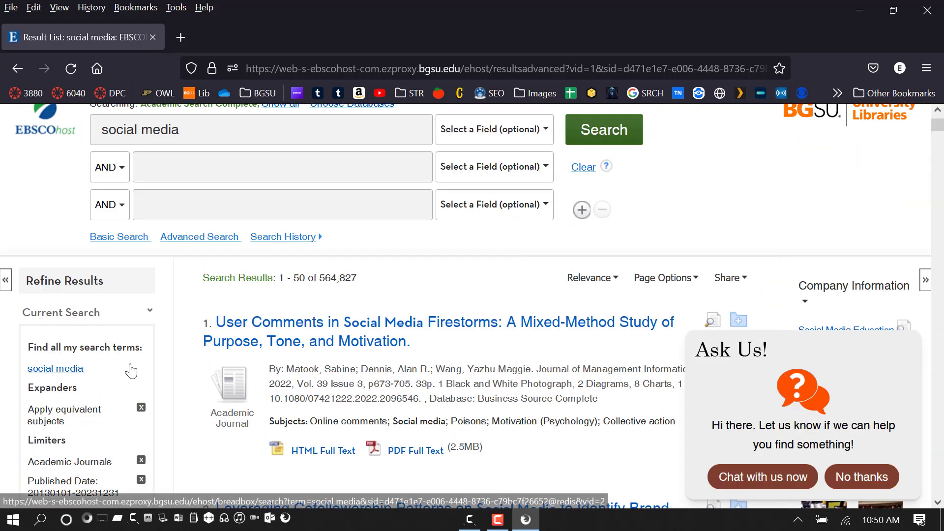
- Limit the "social media" results to EBSCO Full Text and check the applied limiters
scroll(130, 371, down, 4)
scroll(166, 368, up, 3)
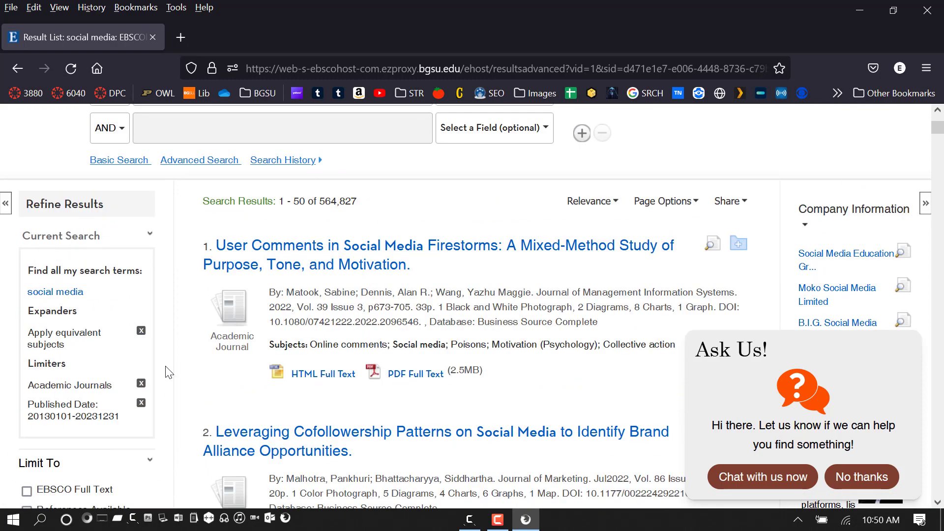
scroll(84, 418, down, 1)
click(27, 415)
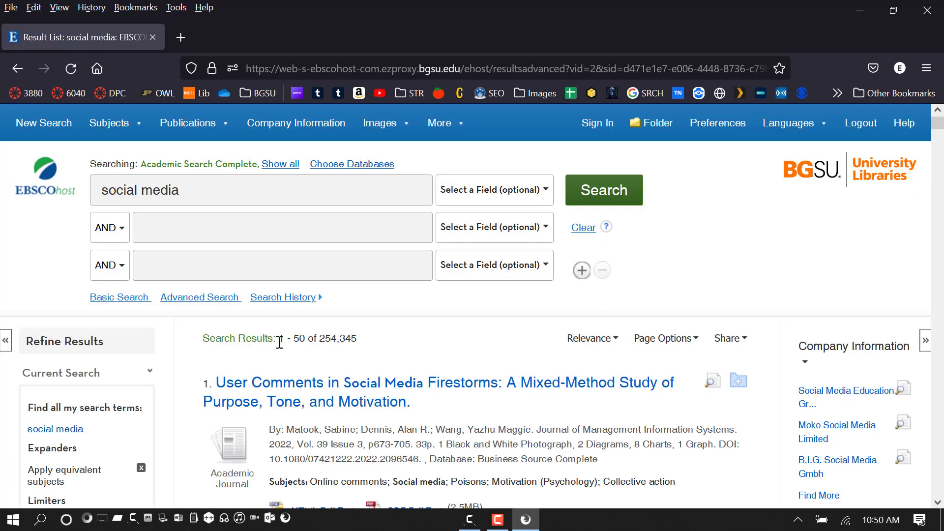
scroll(280, 342, down, 3)
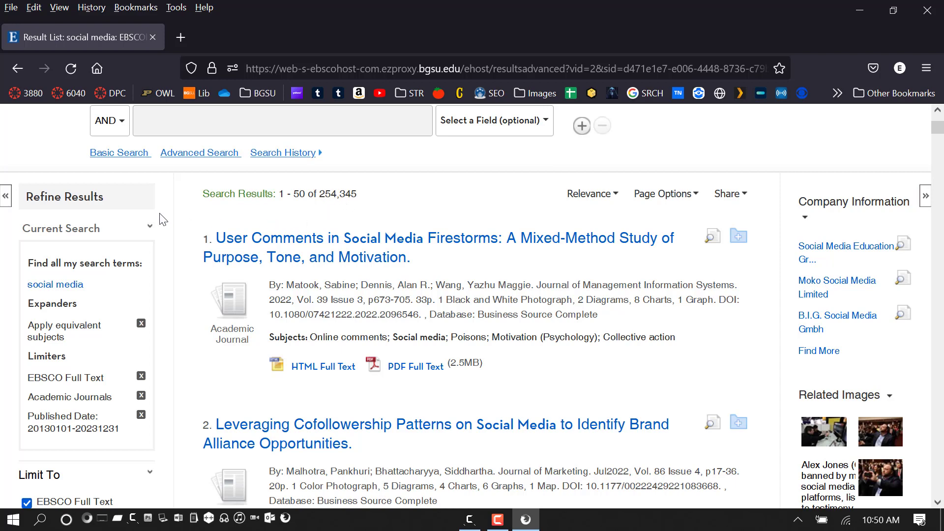
scroll(194, 231, up, 3)
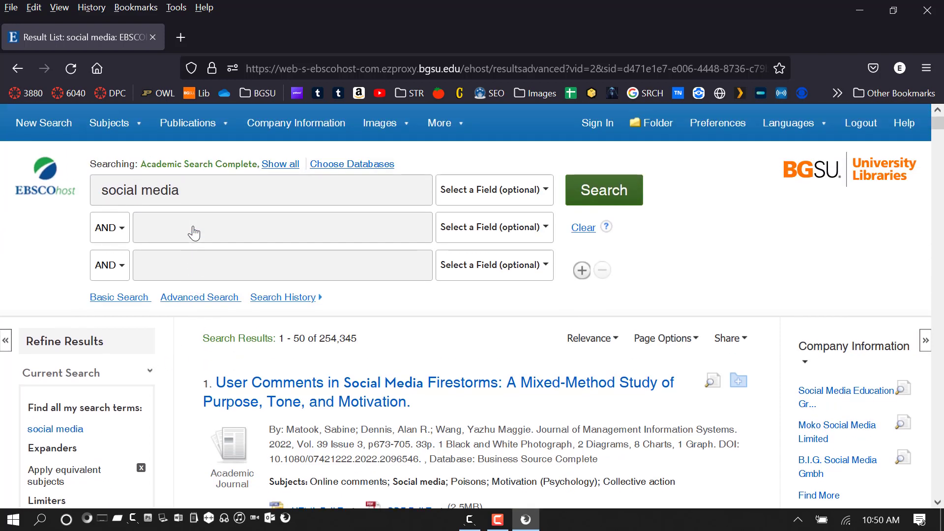
- Narrow the EBSCOhost search to "social media body image" and look over the refined results
click(207, 195)
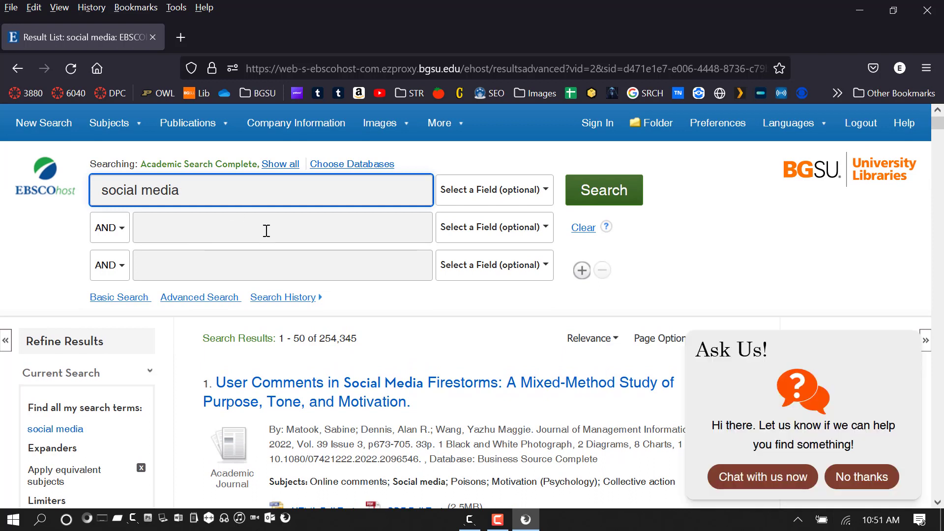
click(200, 354)
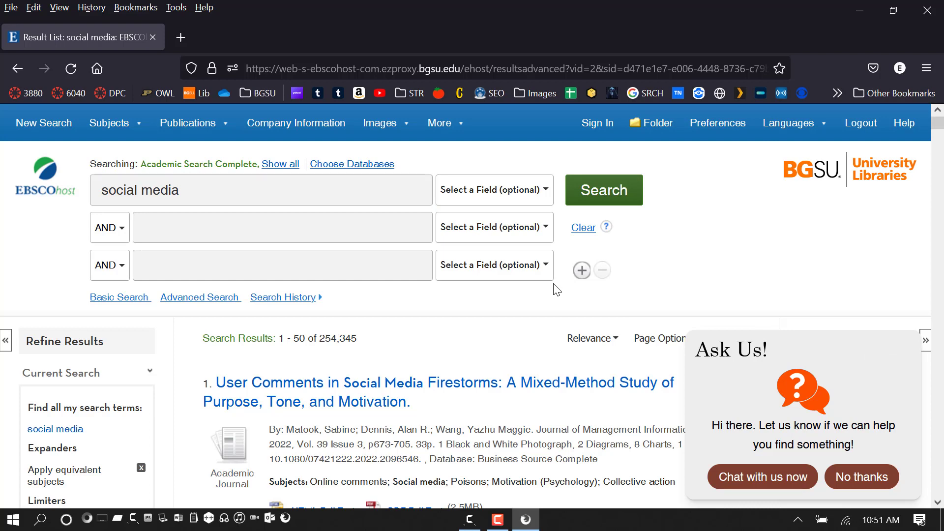
click(208, 192)
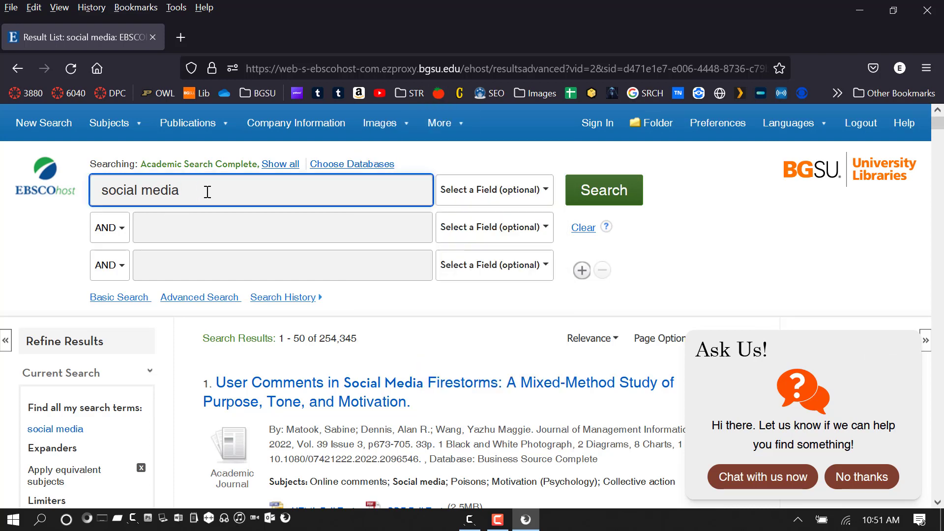
text(body image)
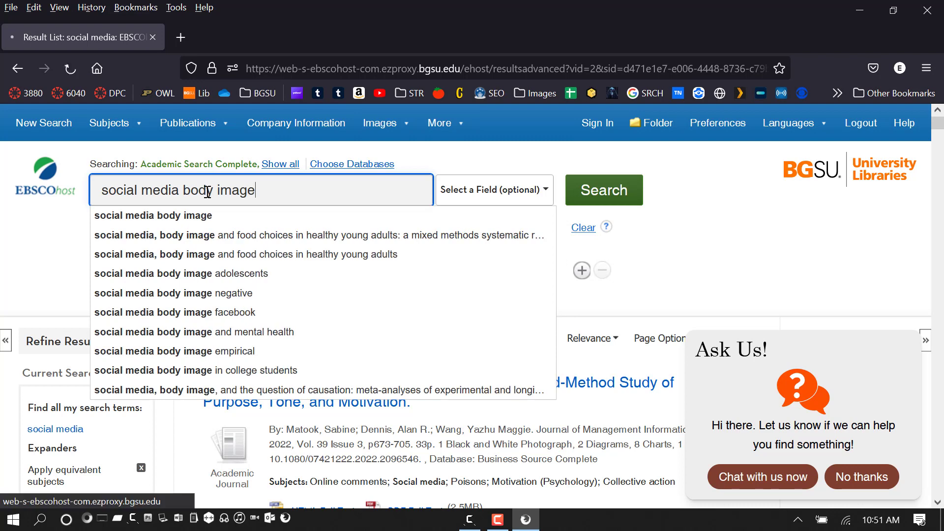
key(Return)
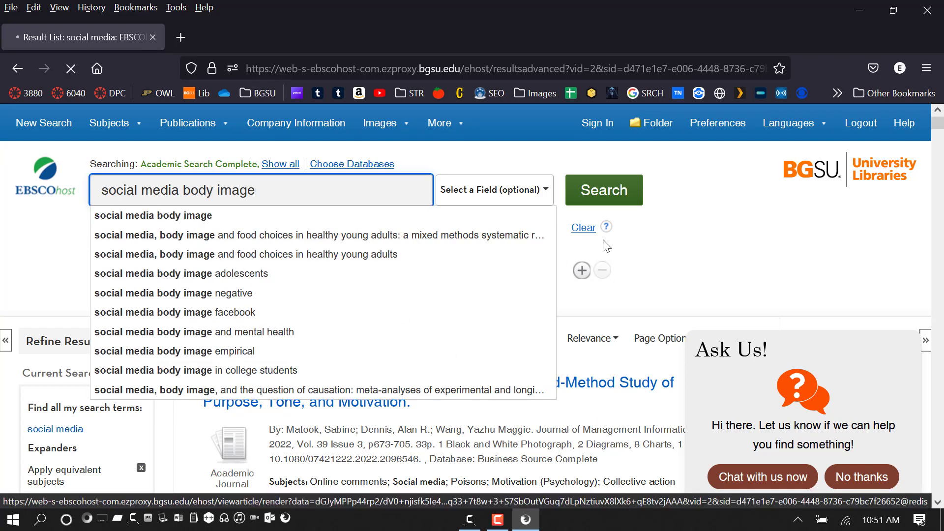
click(594, 202)
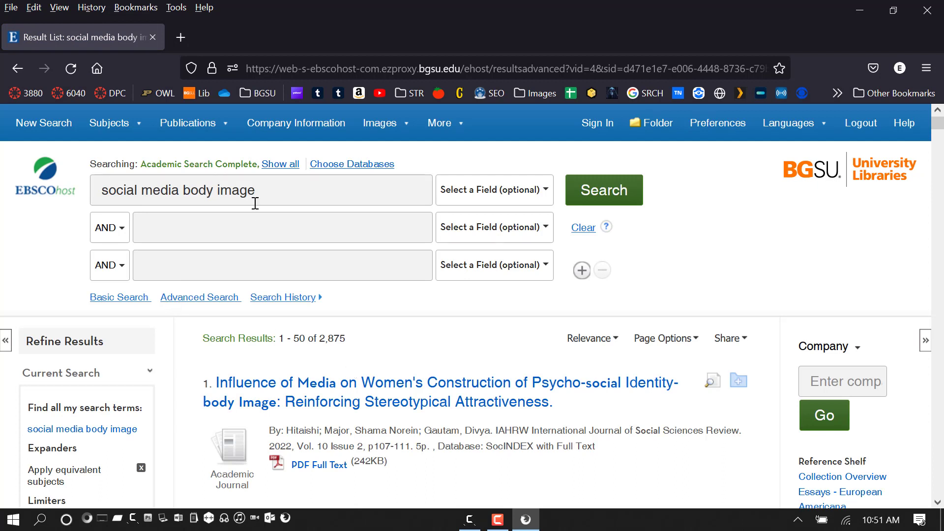
click(256, 191)
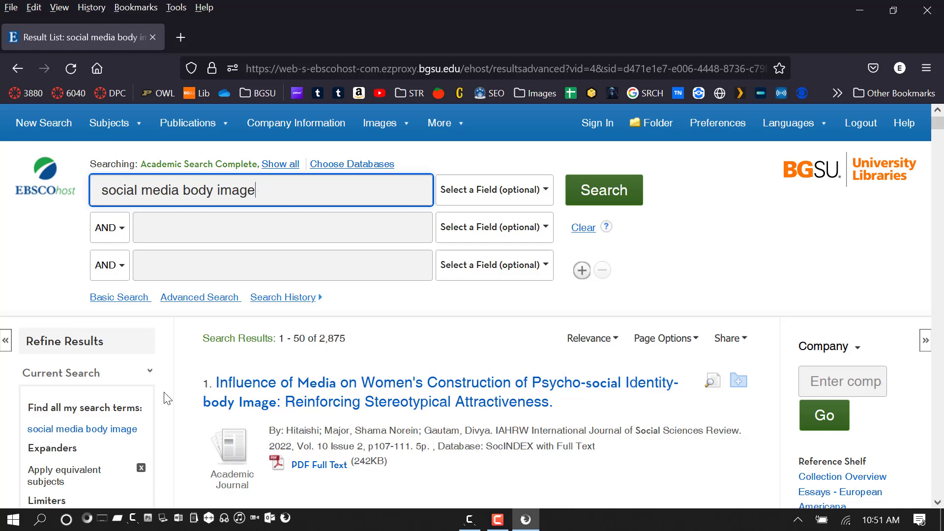
scroll(184, 401, down, 2)
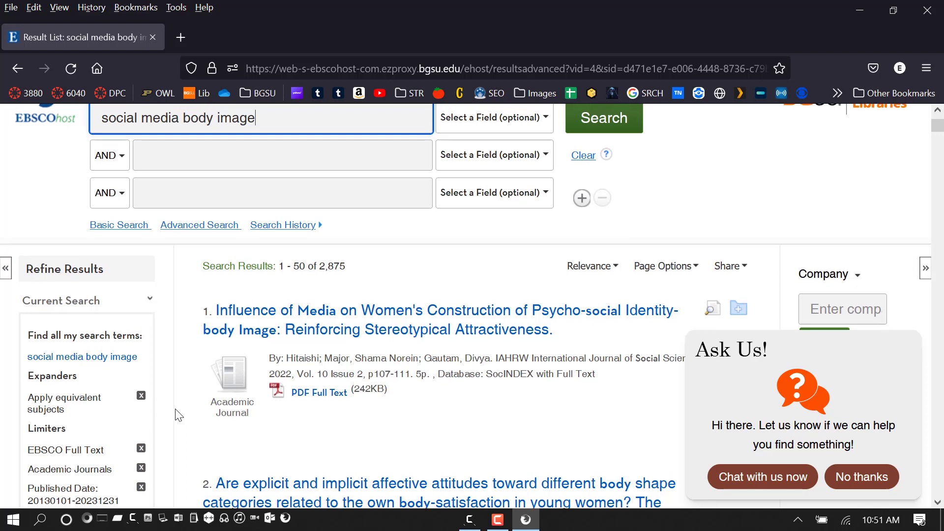
- Replace "body image" with "body dismorphia" in the search terms and run the search
scroll(182, 403, up, 2)
drag(262, 195, 180, 192)
key(BackSpace)
text(body )
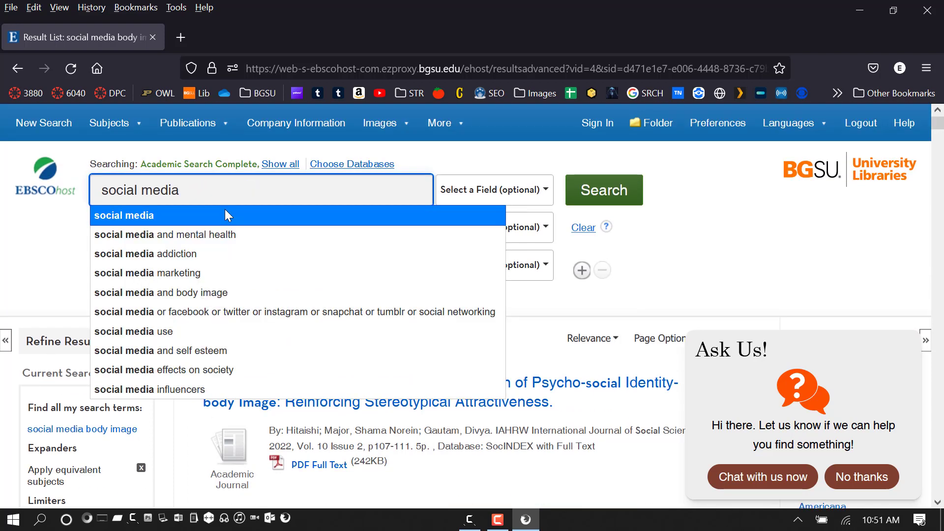
text(di)
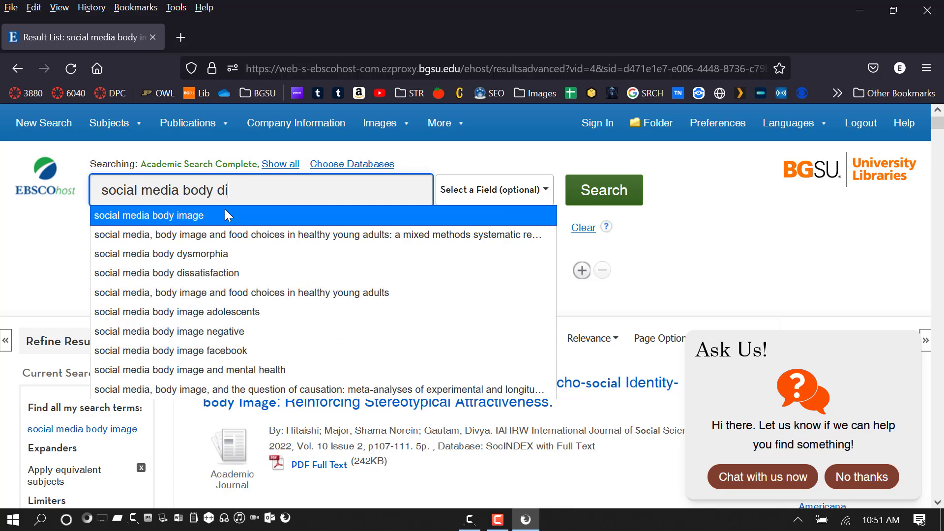
text(smorphia)
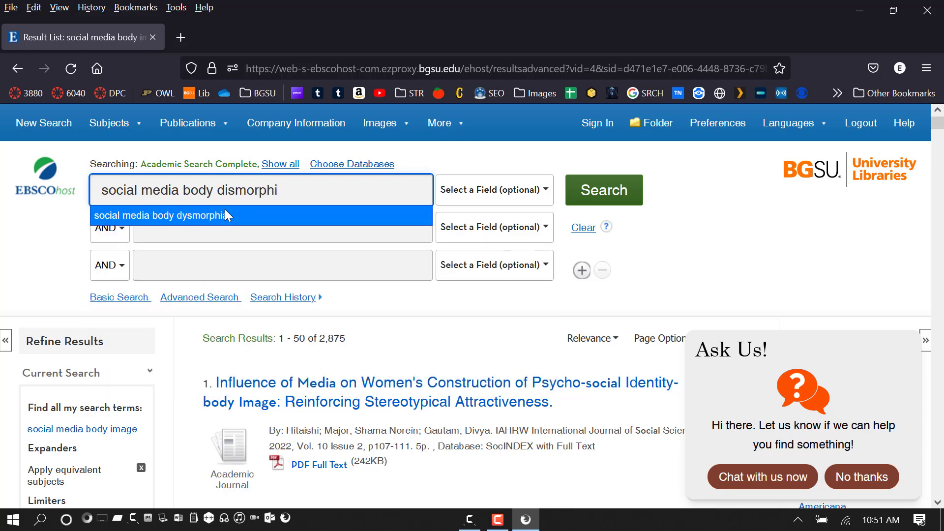
key(Return)
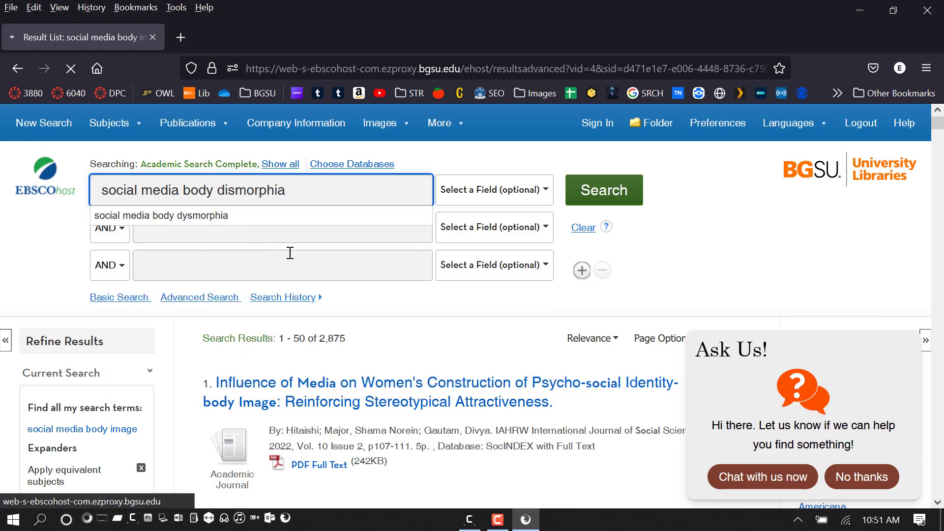
- Correct the spelling of the query to "social media body dysmorphia" and rerun the search
click(226, 189)
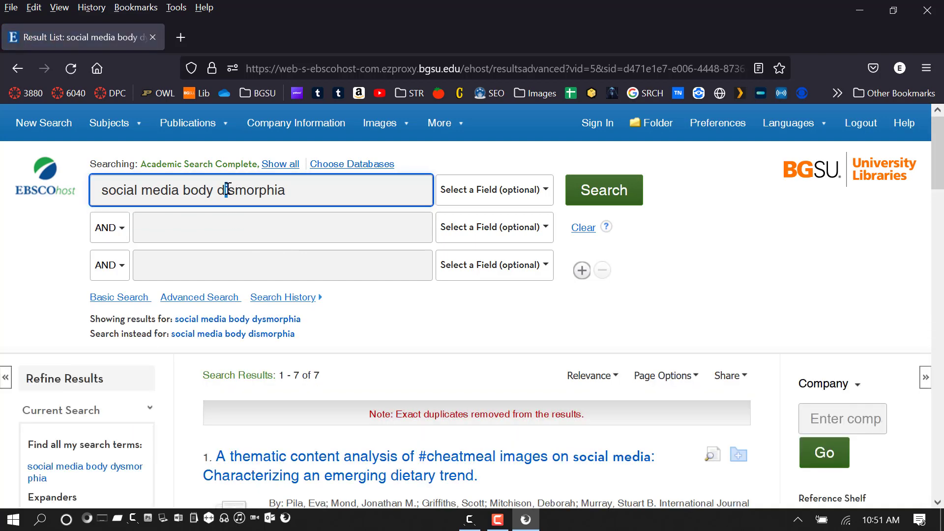
key(Delete)
text(y)
click(604, 190)
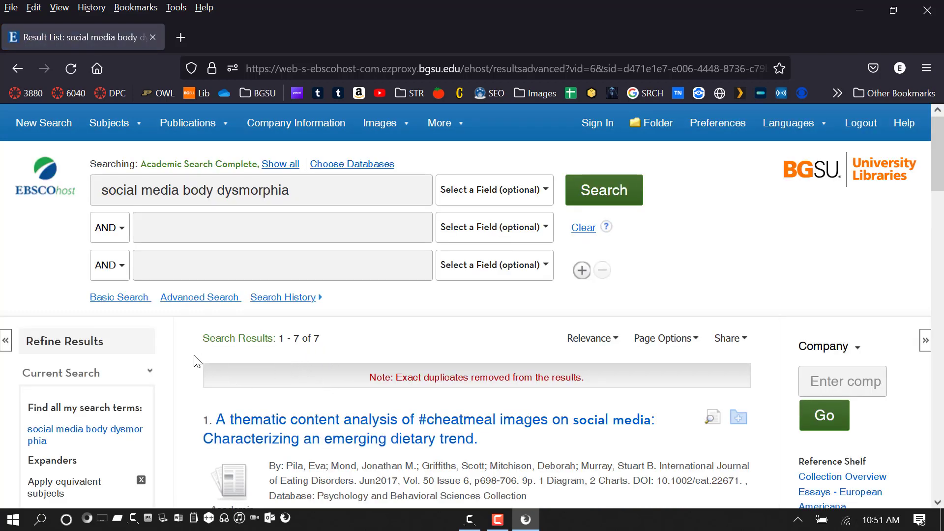
- Remove the EBSCO Full Text and Academic Journals limiters from the body dysmorphia search
scroll(197, 361, down, 4)
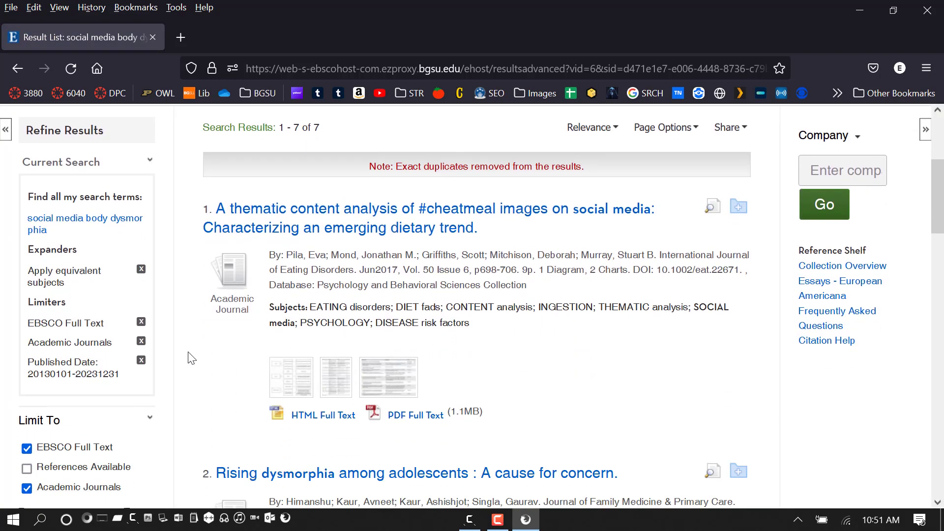
scroll(191, 358, down, 2)
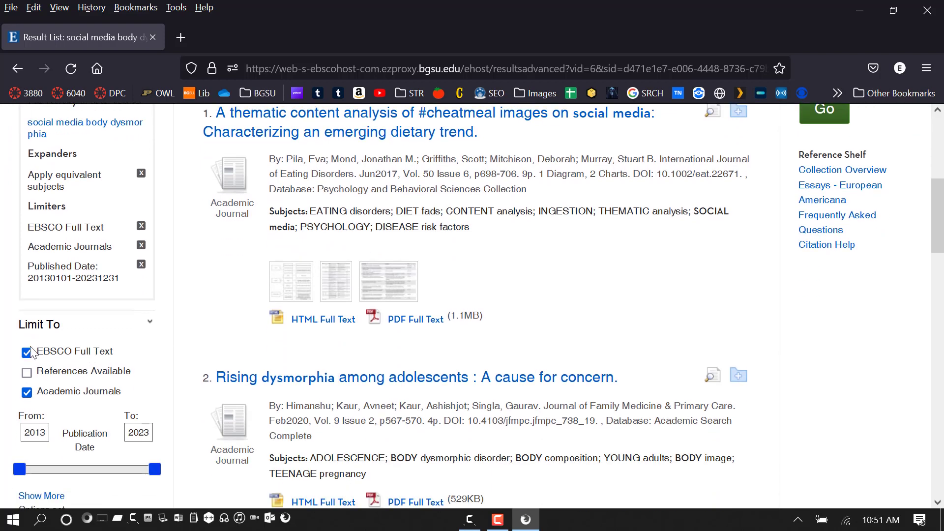
click(28, 352)
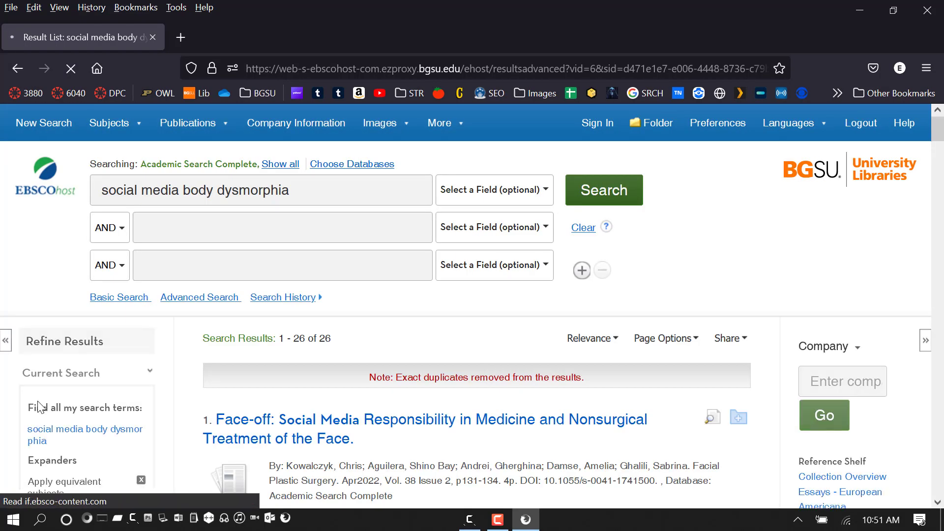
scroll(39, 406, down, 6)
click(27, 373)
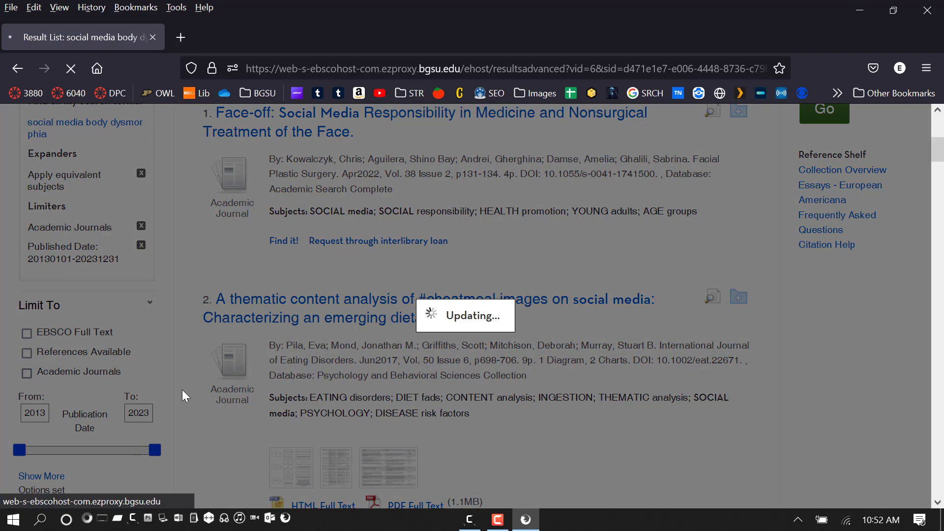
- Browse the broadened result list, examining the source types, subject terms and full-text or Find it! options of the entries
scroll(185, 395, down, 2)
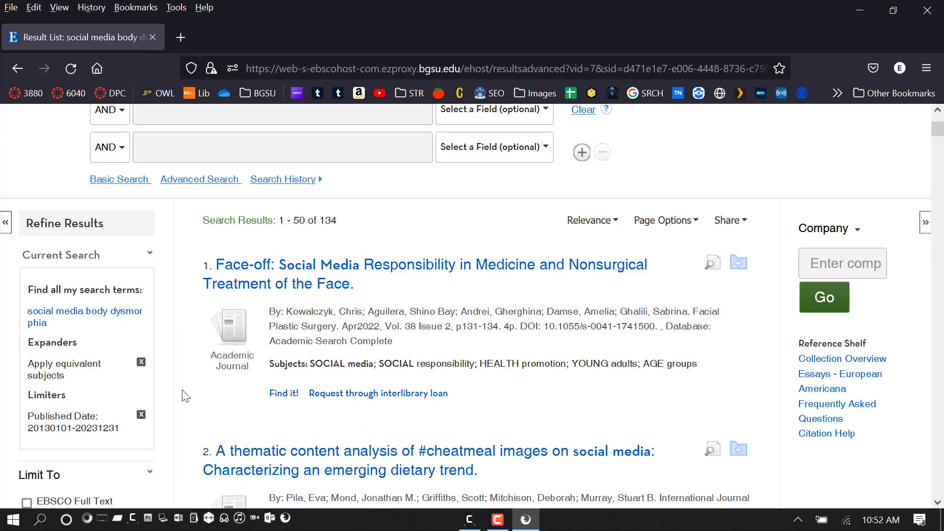
scroll(185, 396, down, 7)
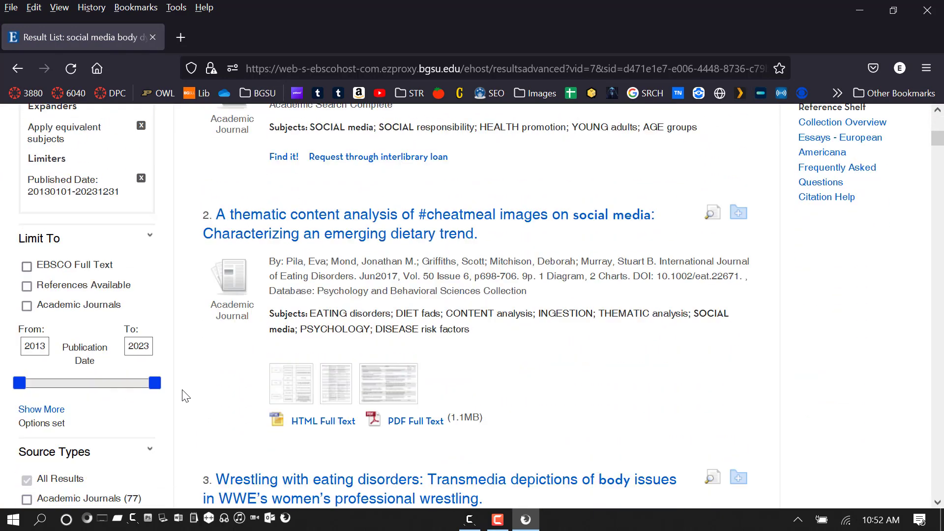
scroll(185, 396, down, 2)
scroll(185, 396, up, 10)
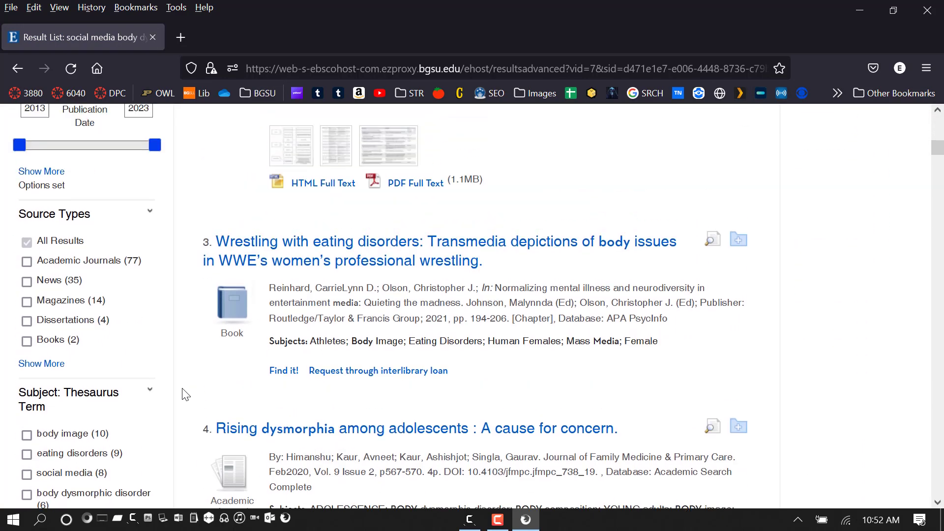
scroll(183, 392, up, 2)
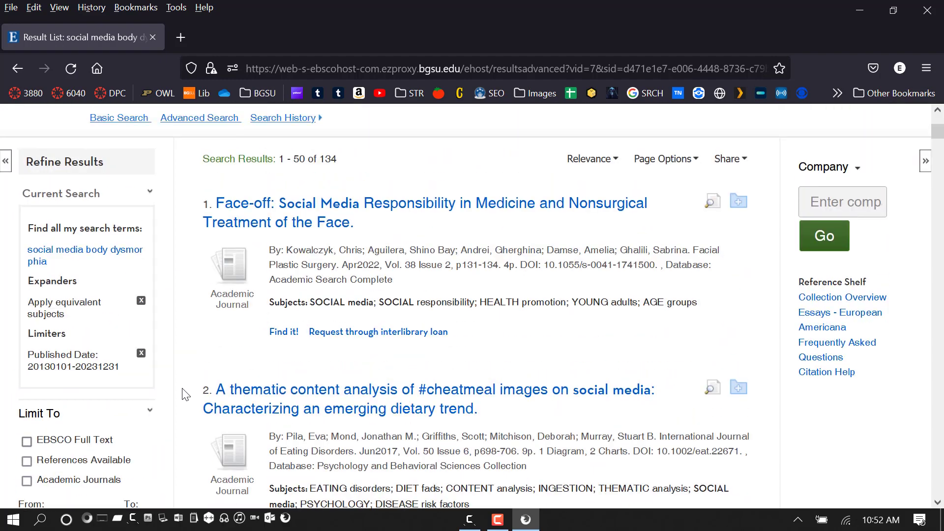
scroll(183, 392, down, 4)
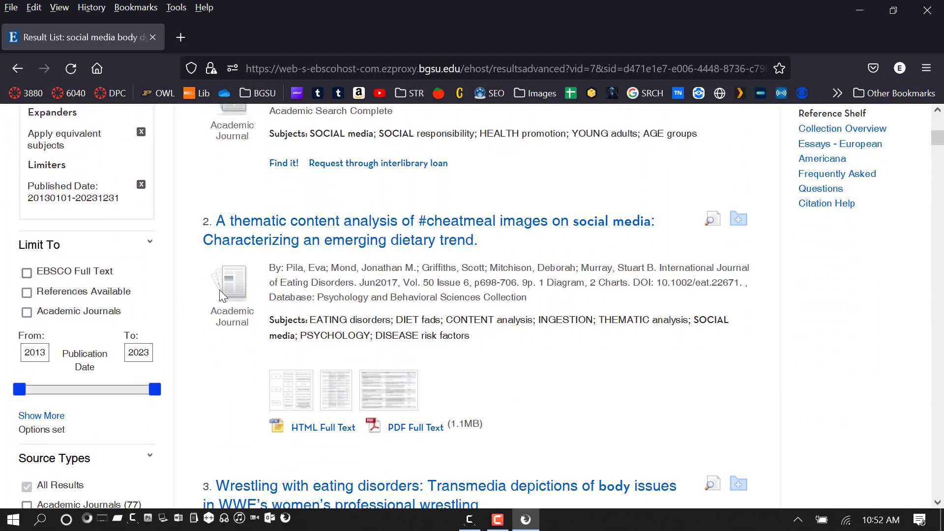
scroll(211, 391, down, 6)
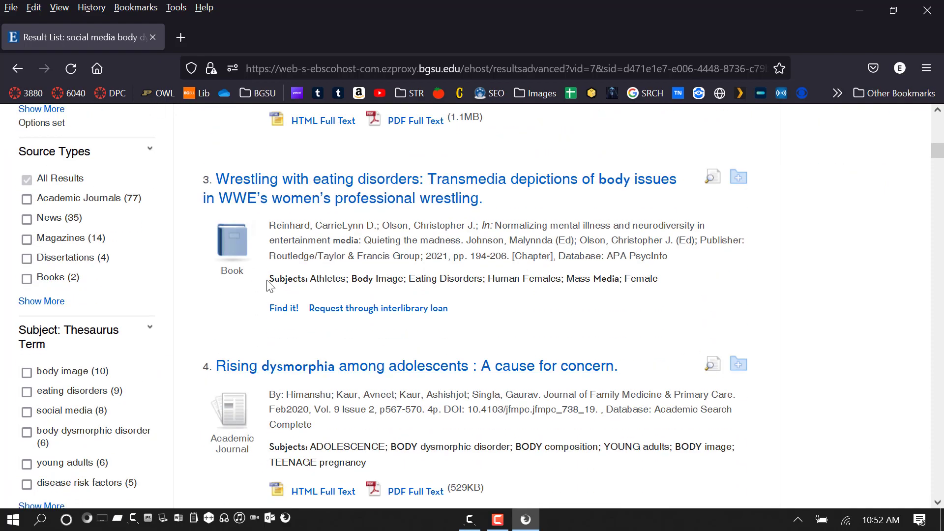
scroll(219, 305, down, 15)
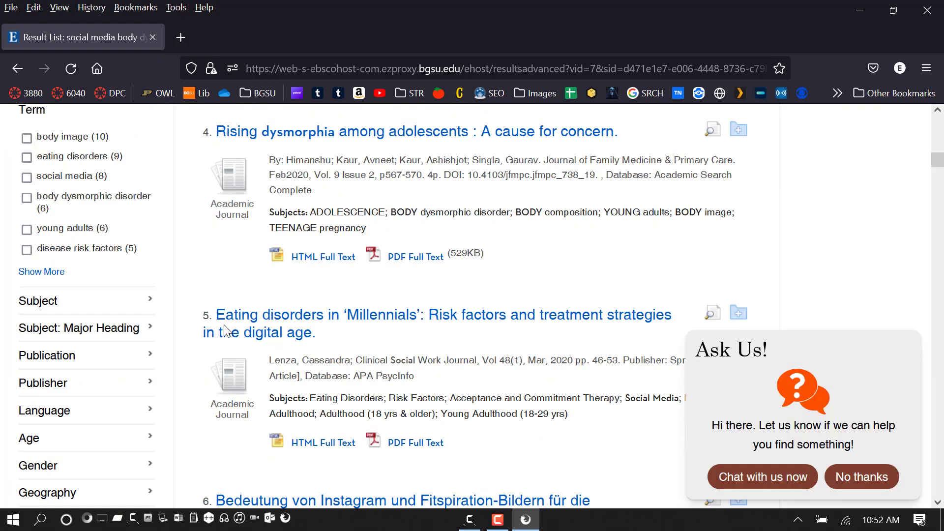
scroll(226, 325, down, 10)
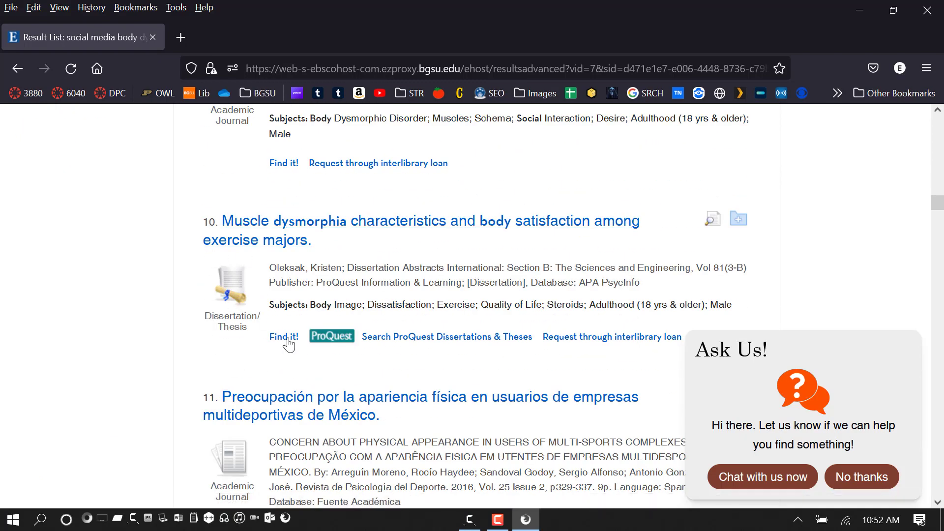
- Return to the start of the result list and examine the first two articles' citation details and access links
drag(938, 201, 938, 118)
scroll(399, 369, down, 3)
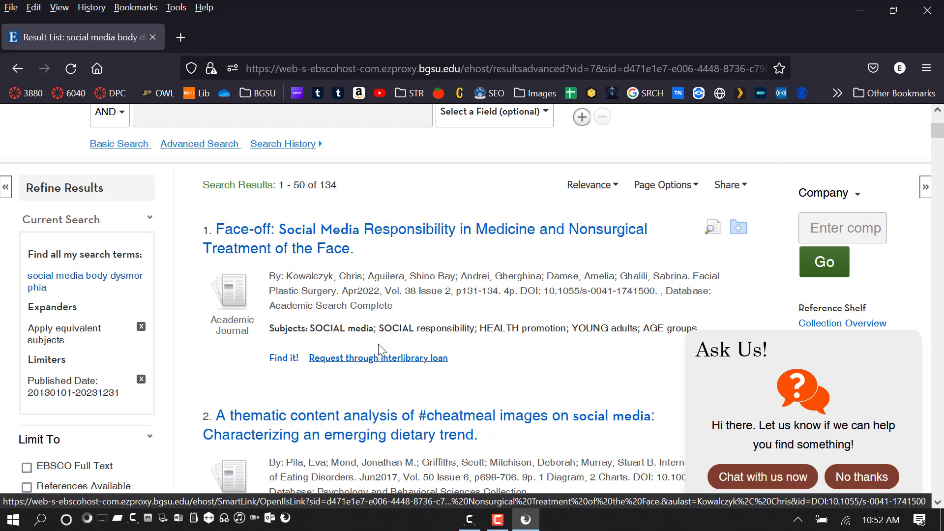
scroll(295, 322, up, 3)
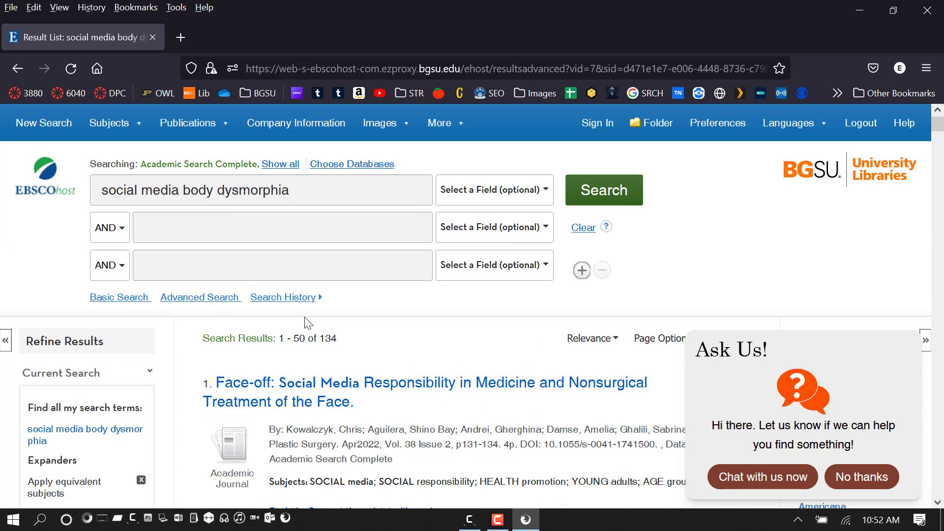
scroll(368, 352, down, 2)
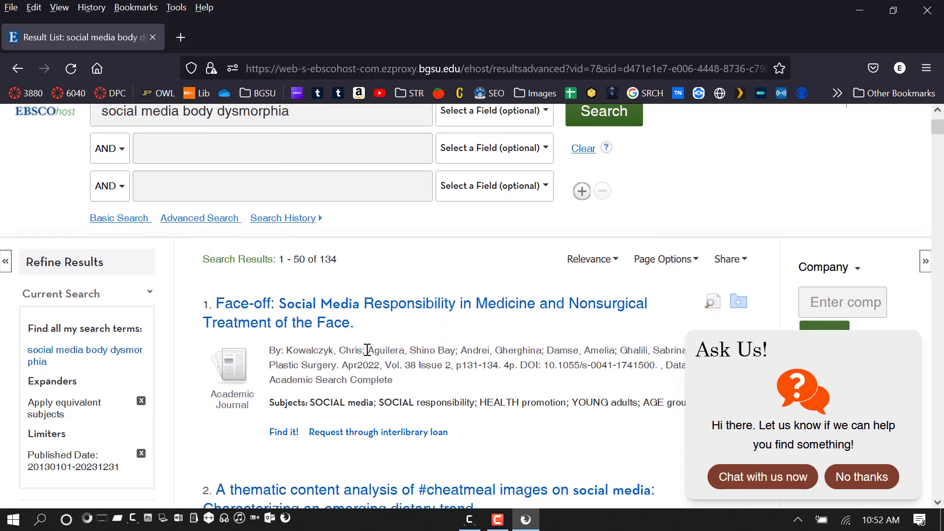
scroll(368, 350, down, 2)
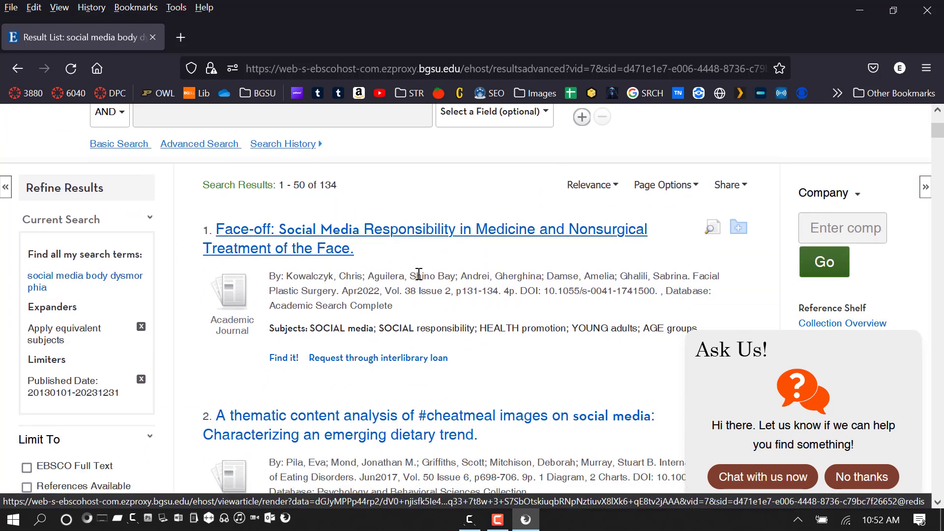
scroll(424, 300, down, 3)
scroll(424, 304, up, 3)
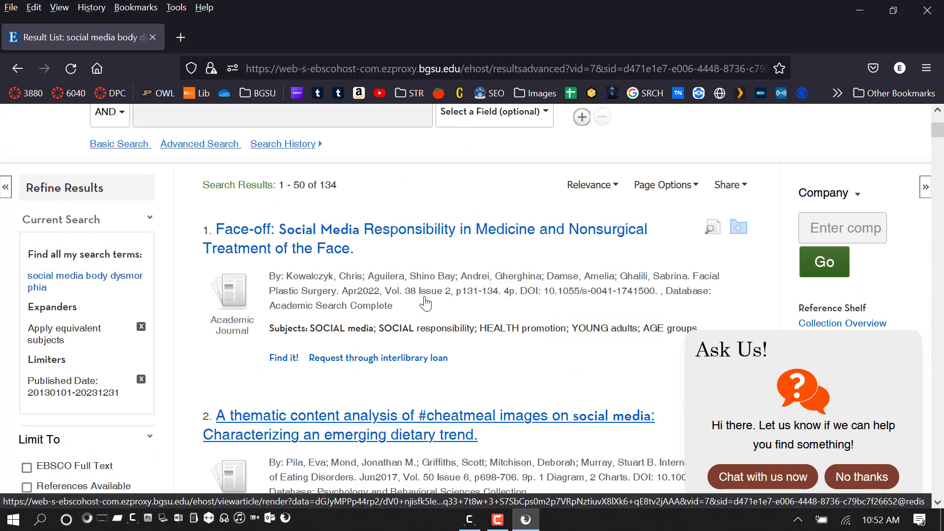
- Open the record of the second result, on #cheatmeal images on social media, and read its subjects and abstract
scroll(425, 303, down, 5)
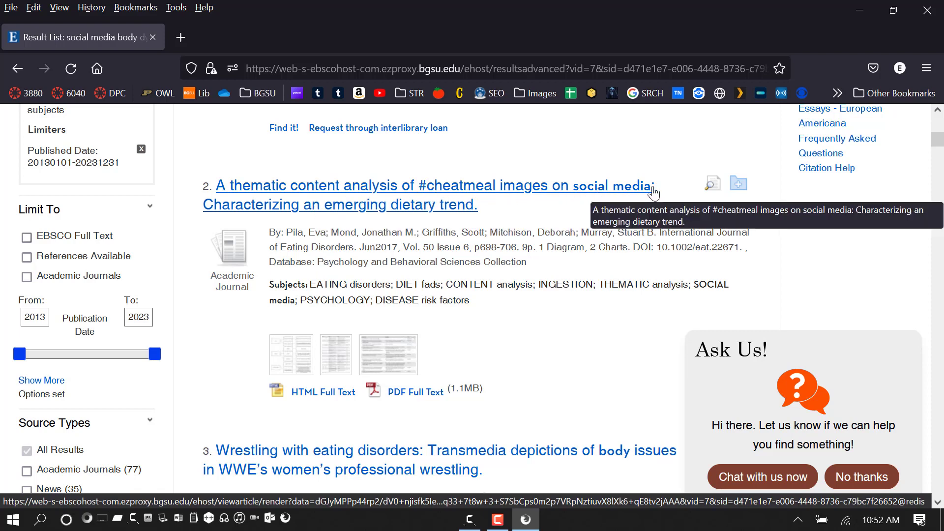
click(396, 216)
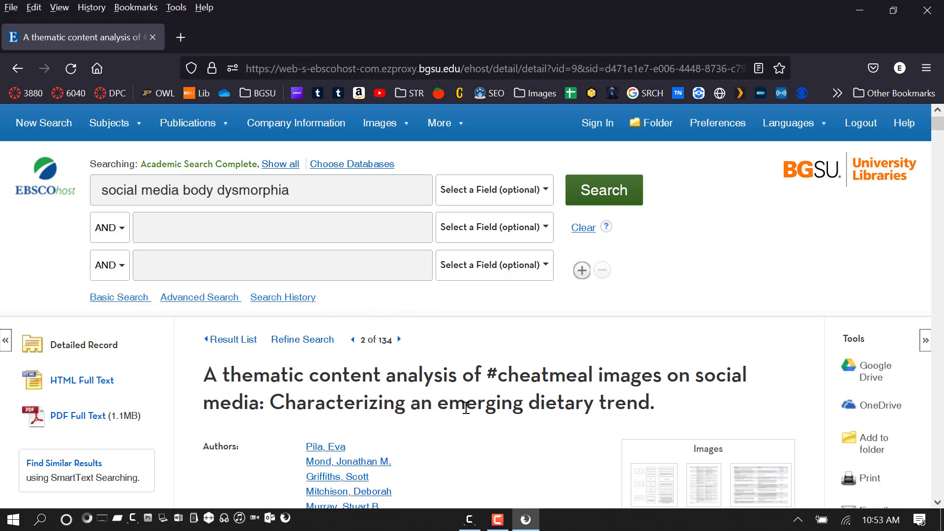
scroll(466, 408, down, 3)
scroll(467, 408, down, 5)
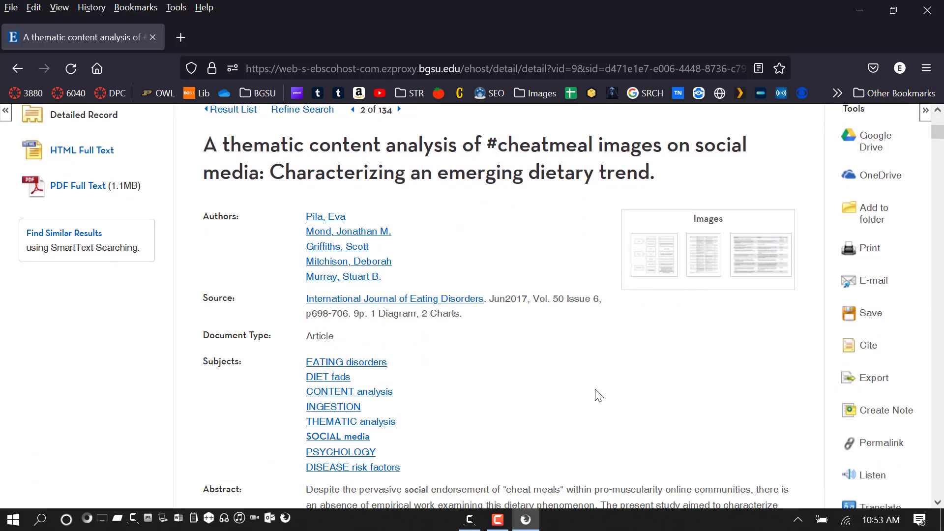
scroll(597, 395, down, 10)
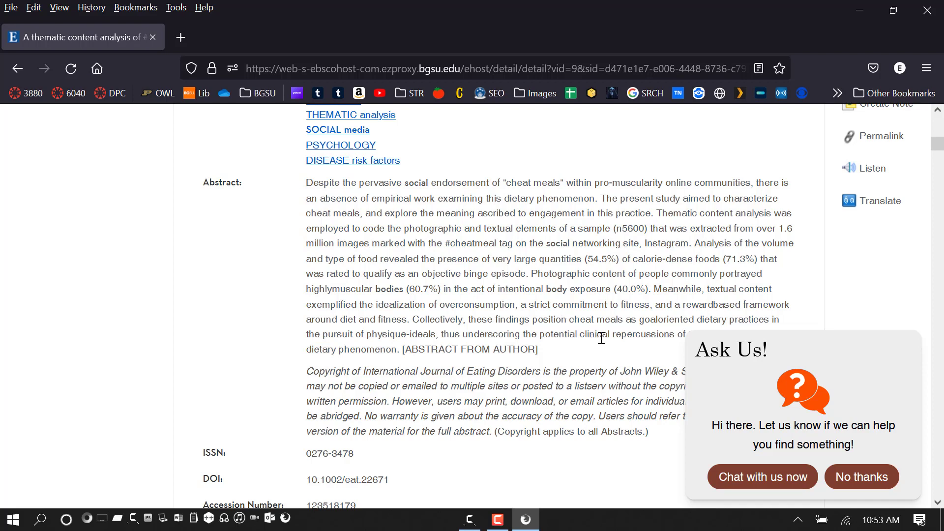
- Display the article's citation formats, look through the styles and highlight the MLA 9th Edition works-cited entry
scroll(826, 305, up, 4)
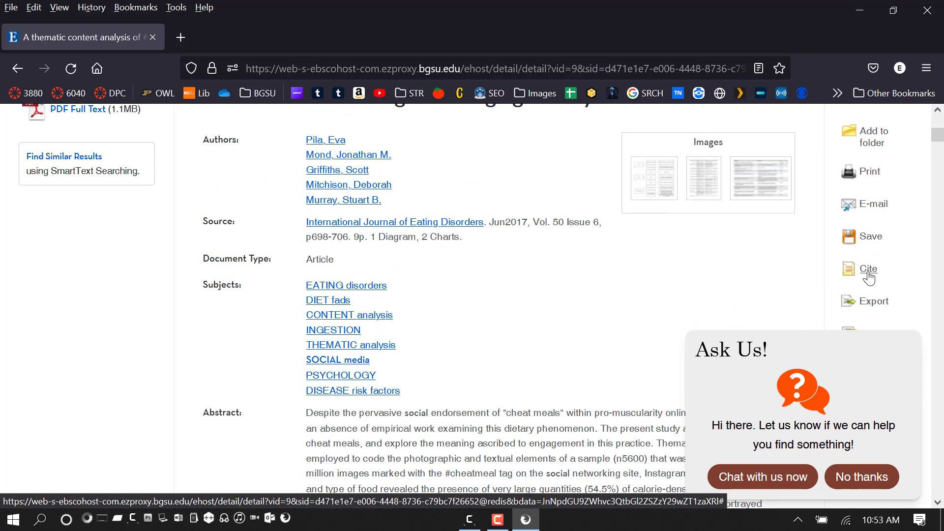
click(869, 278)
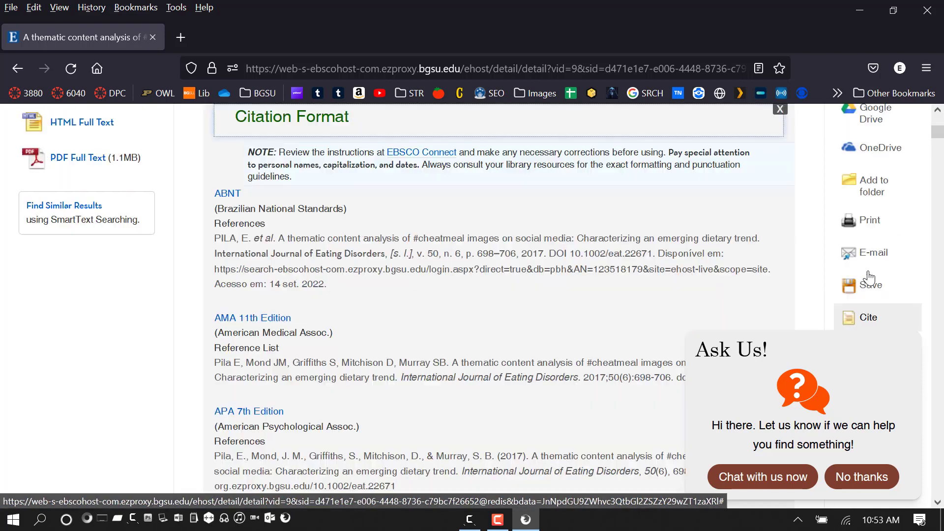
scroll(453, 273, down, 2)
scroll(453, 273, down, 5)
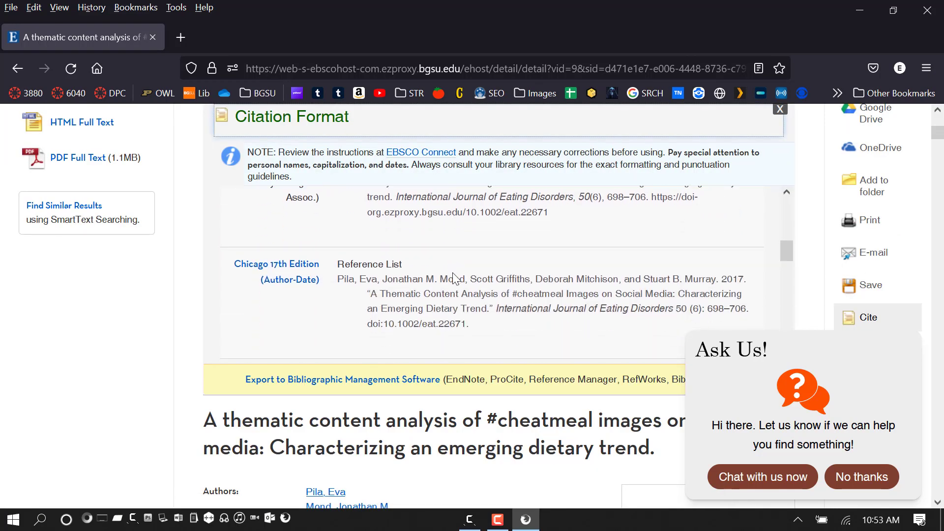
scroll(454, 273, down, 2)
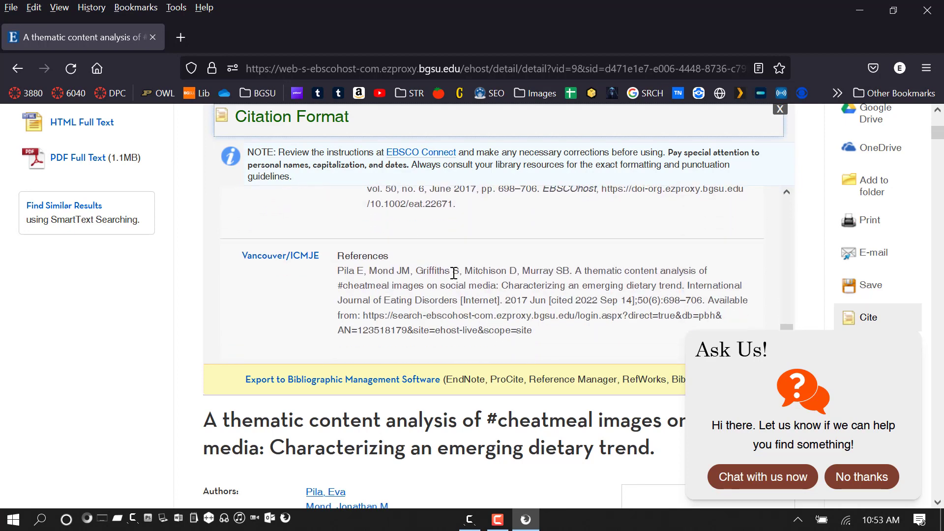
scroll(453, 273, up, 2)
drag(457, 276, 338, 230)
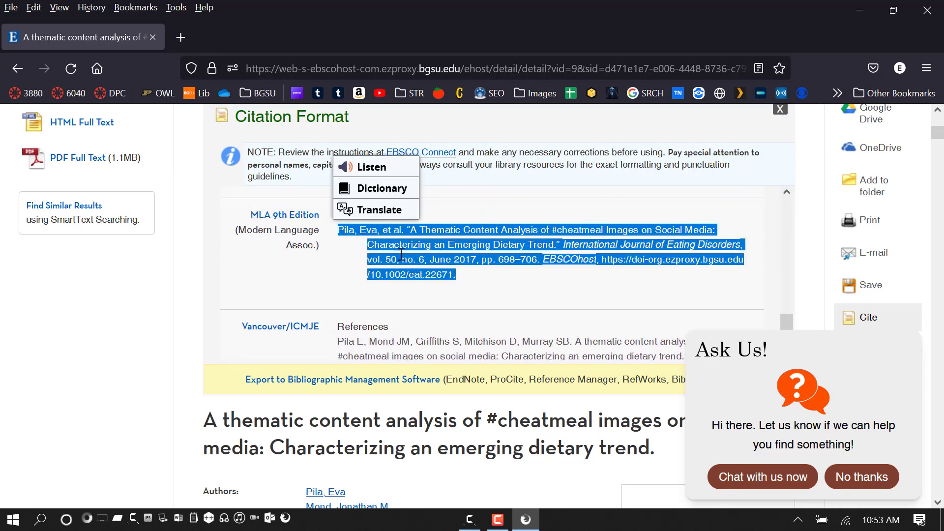
click(481, 284)
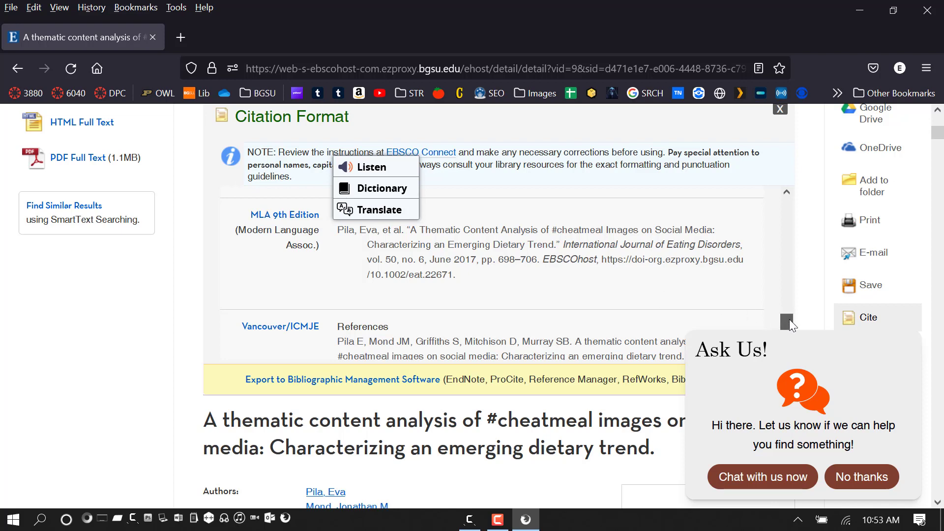
drag(790, 320, 788, 308)
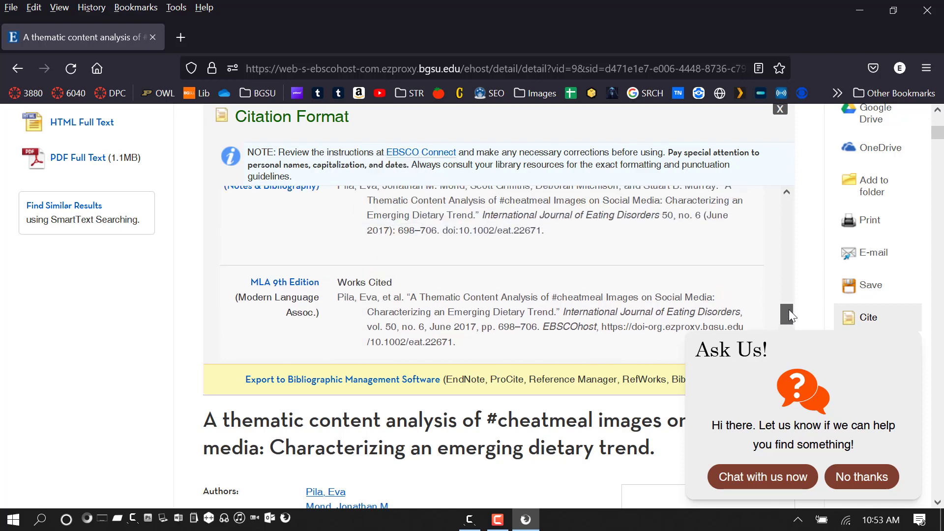
- Open the #cheatmeal article's PDF full text and look ahead to its second page
scroll(805, 286, up, 5)
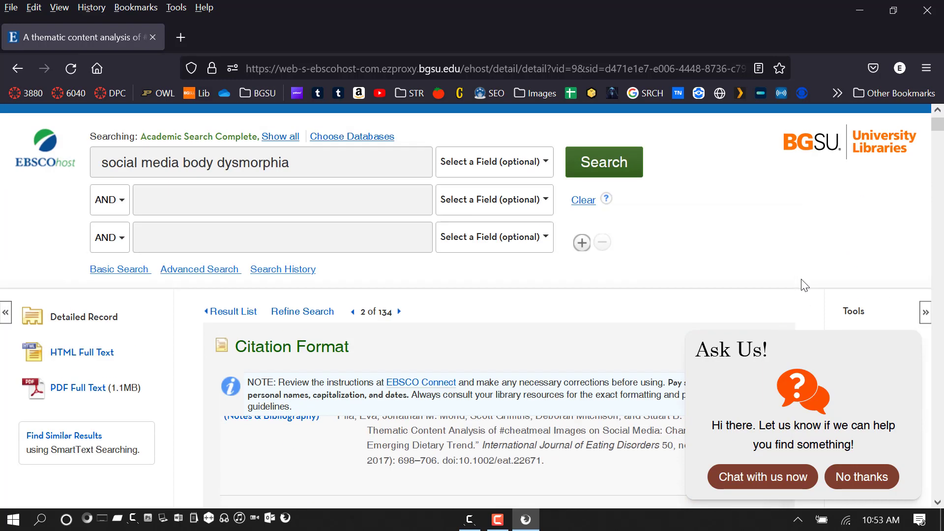
scroll(804, 285, down, 3)
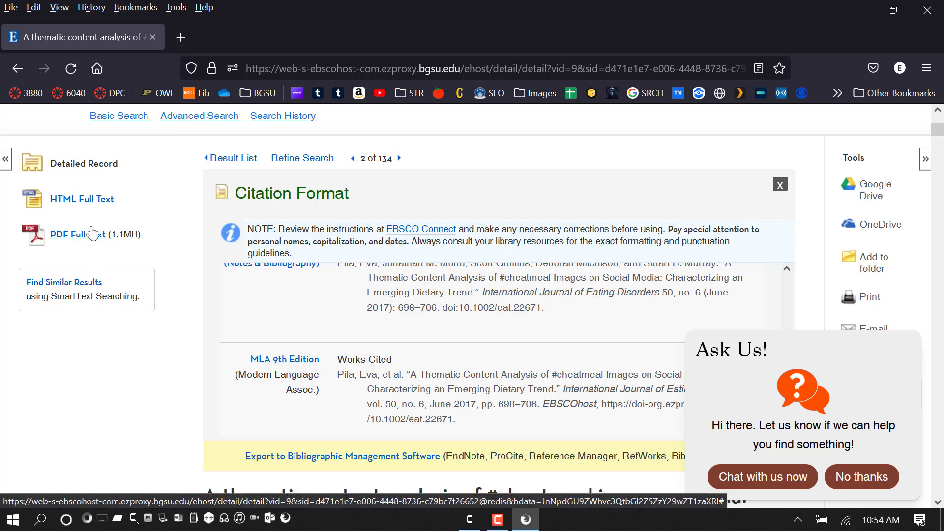
click(68, 241)
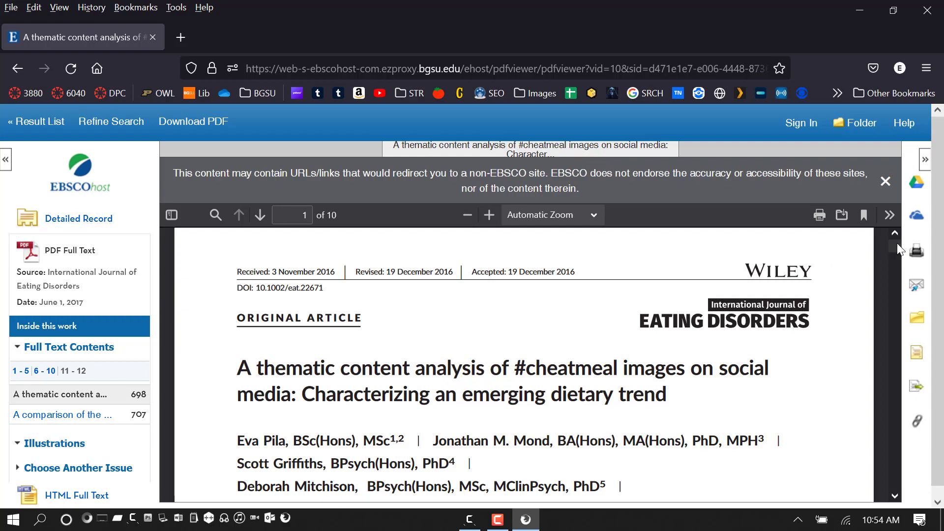
drag(896, 244, 902, 280)
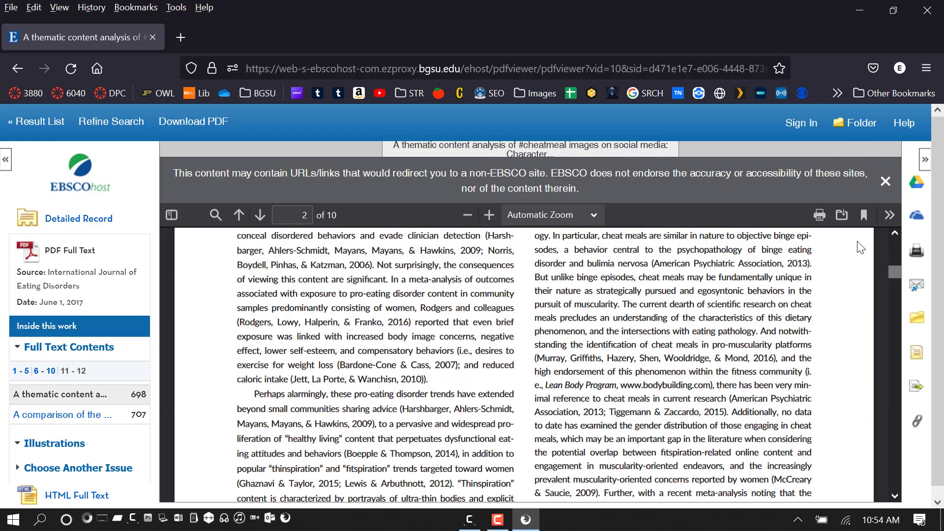
- Save the article PDF to the Desktop as document2.pdf, declining to replace the existing document.pdf
click(842, 215)
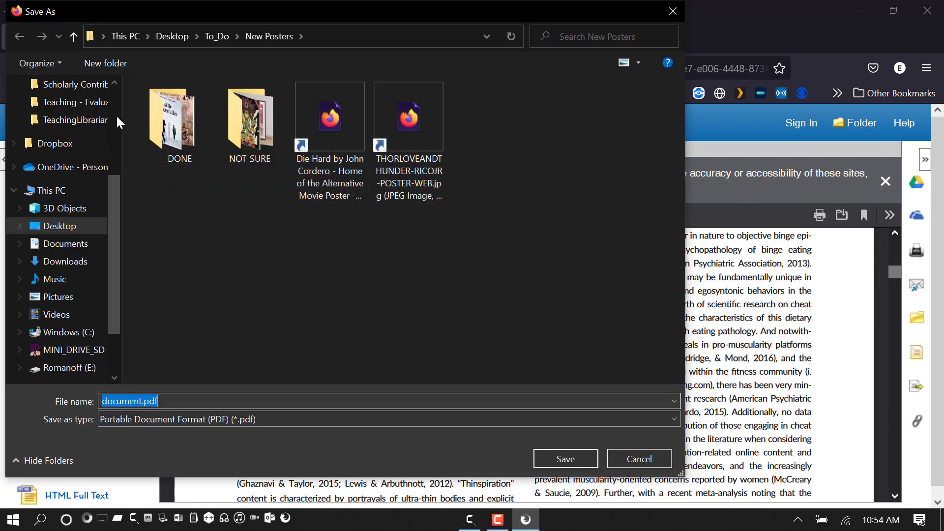
scroll(115, 111, up, 3)
click(59, 114)
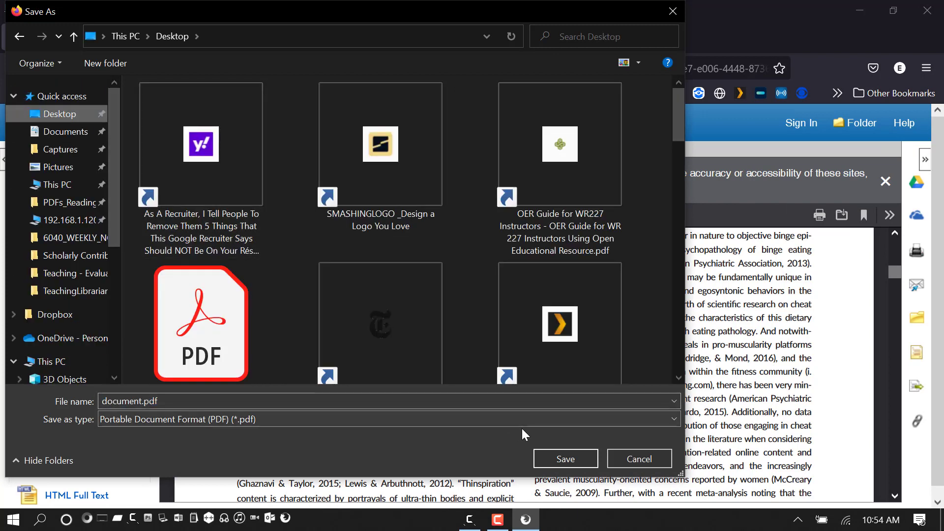
click(563, 460)
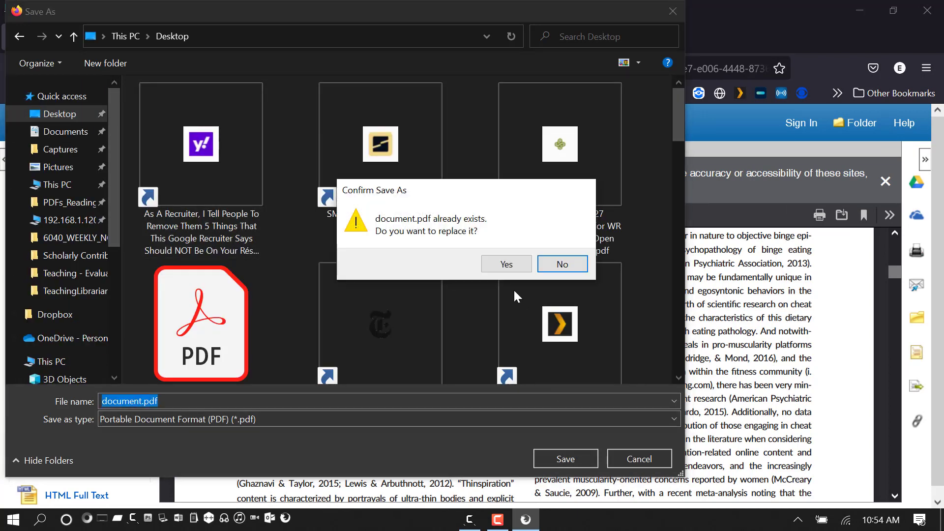
click(562, 264)
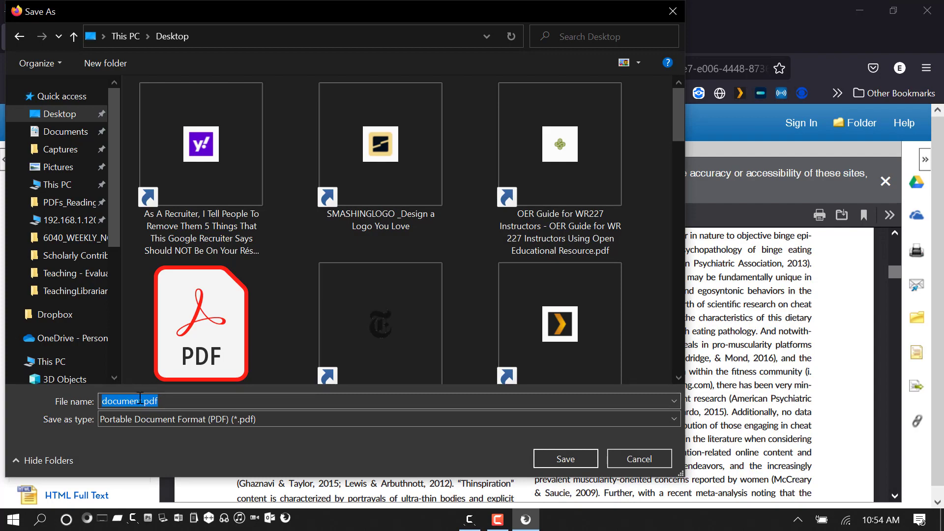
click(142, 400)
text(2)
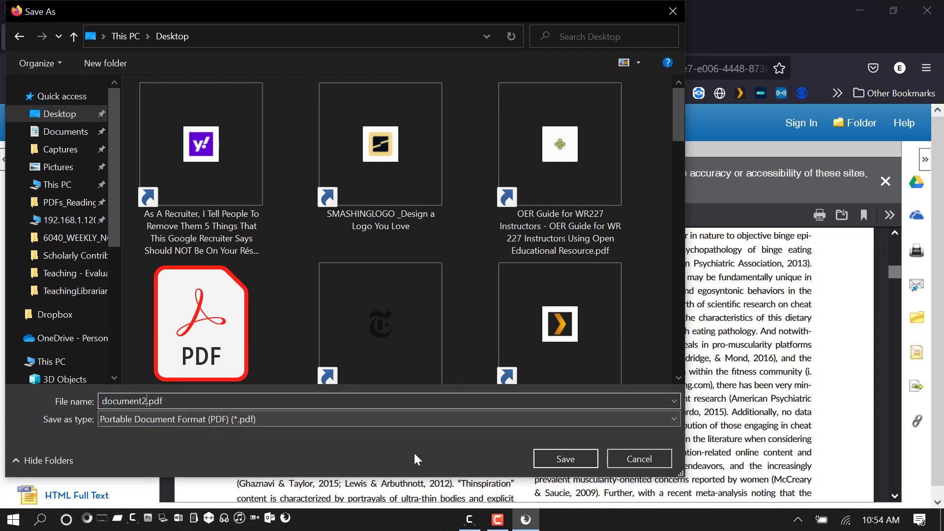
click(550, 459)
- Open document2.pdf from the desktop in Adobe Acrobat, maximize it and look through the first page to the introduction
click(859, 6)
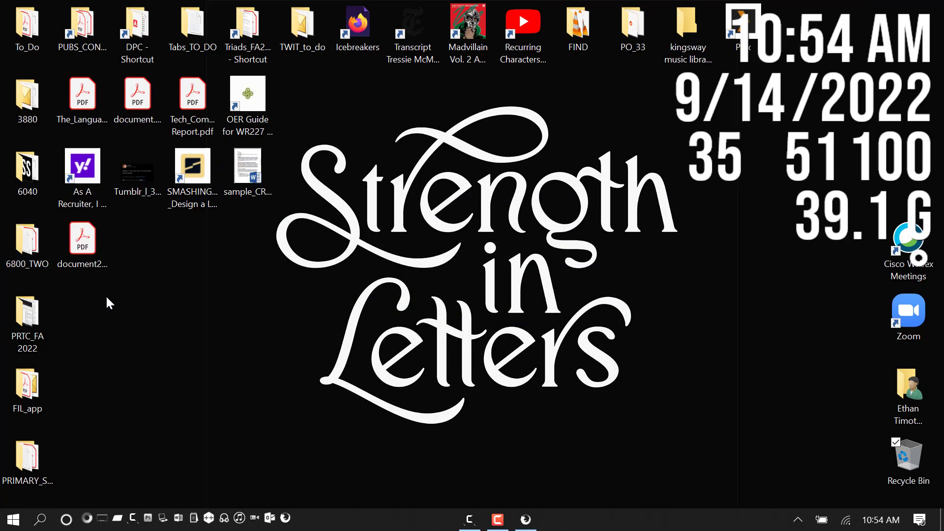
double_click(99, 228)
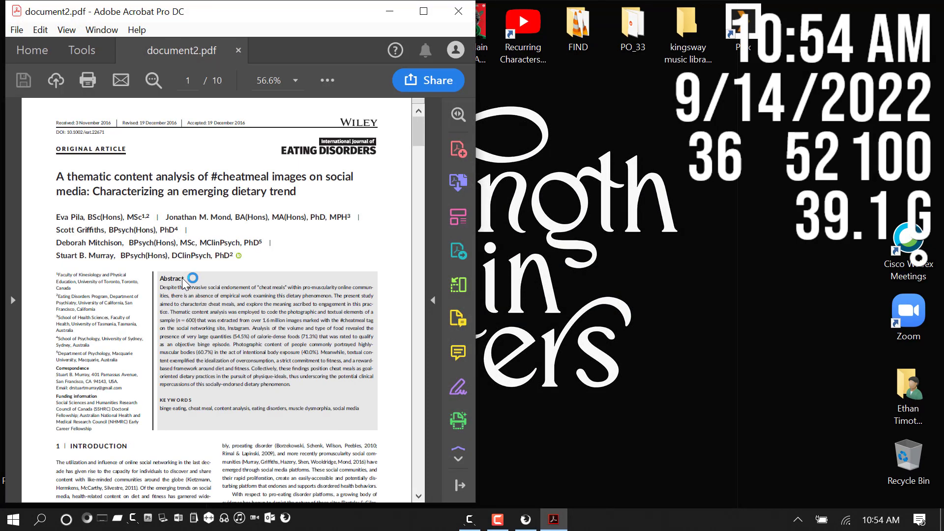
click(429, 17)
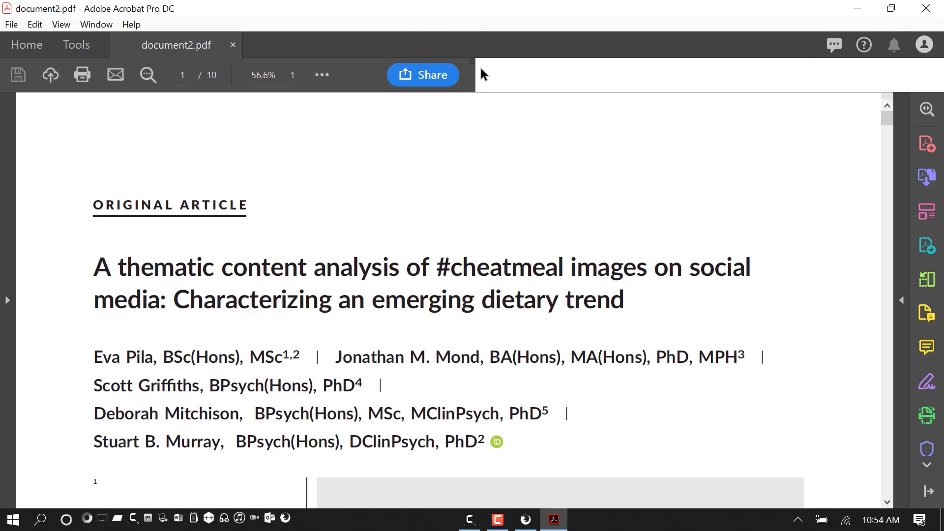
scroll(540, 289, down, 3)
scroll(543, 292, down, 12)
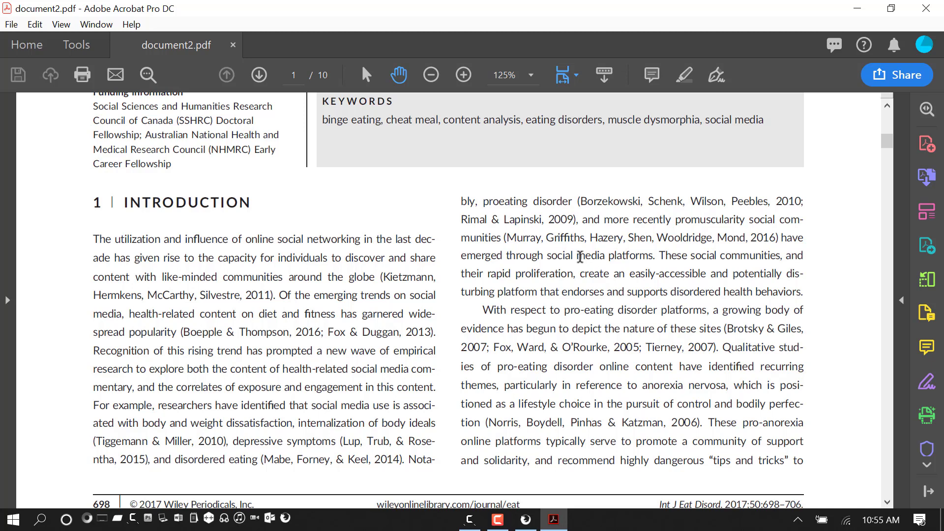
- Switch back to the browser, return to the article's Detailed Record and highlight its web address
click(865, 9)
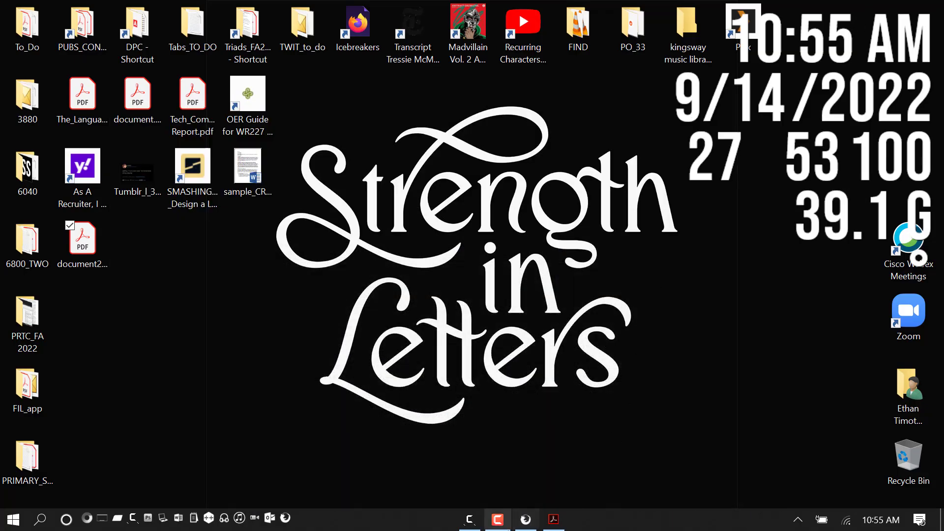
click(525, 519)
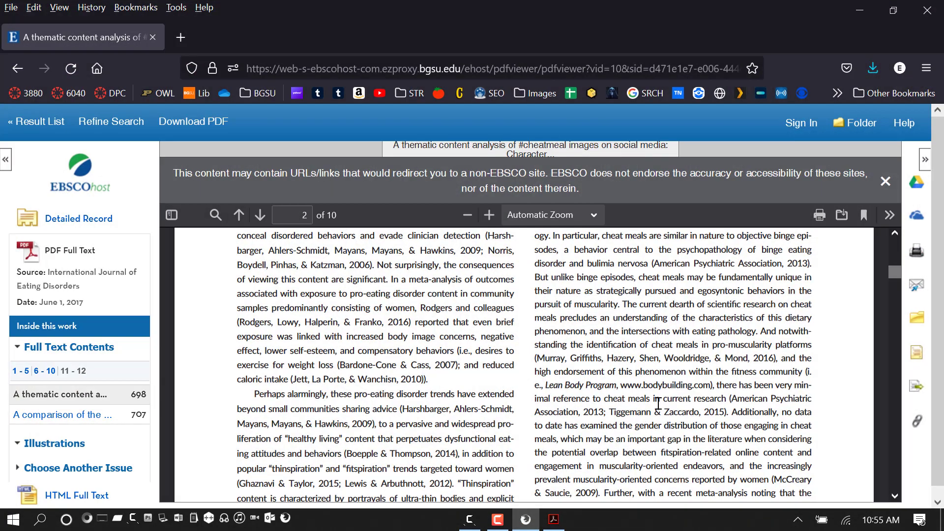
click(46, 222)
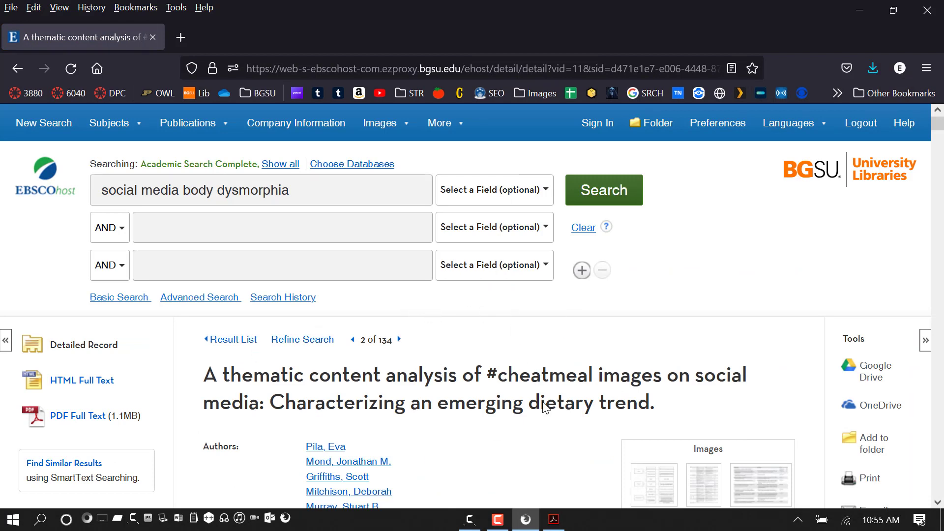
click(285, 69)
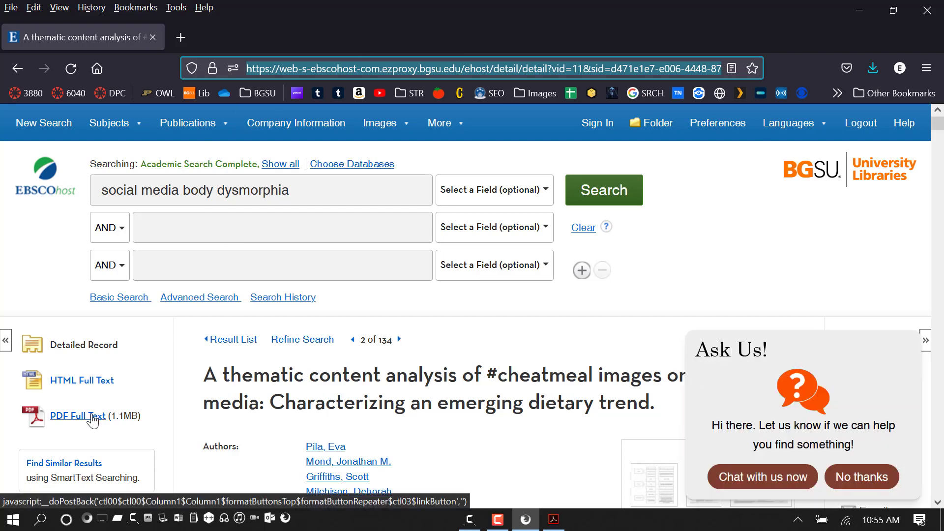
- Open the article's HTML full text and look through its body text, in-text citation links and tables
click(86, 382)
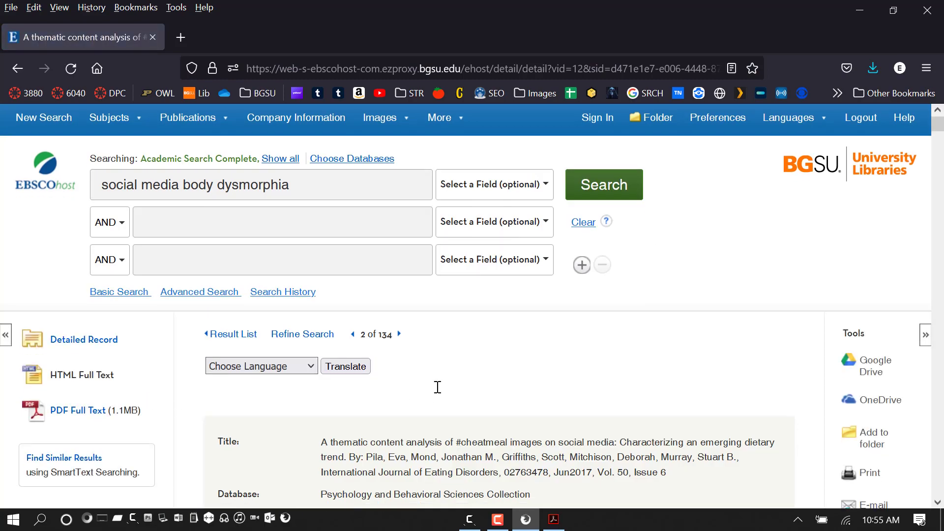
scroll(438, 387, down, 15)
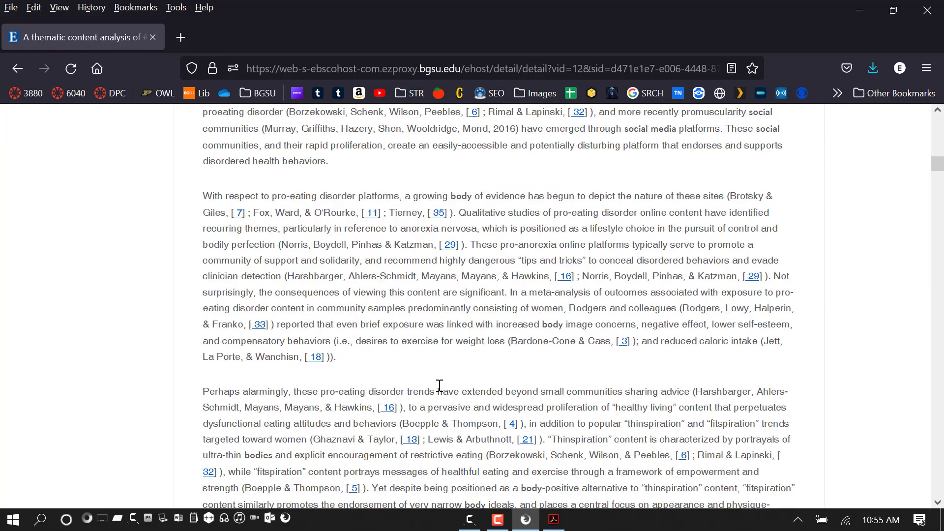
scroll(439, 385, down, 20)
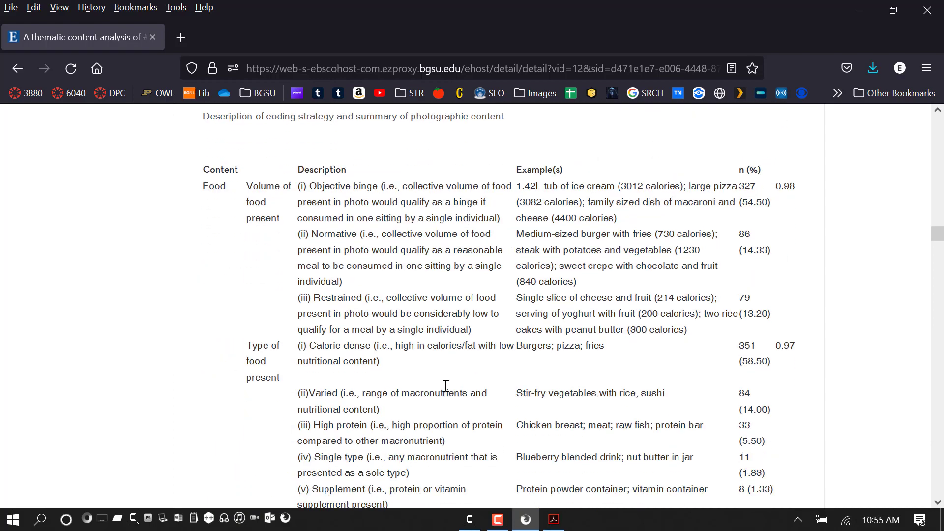
scroll(446, 386, down, 15)
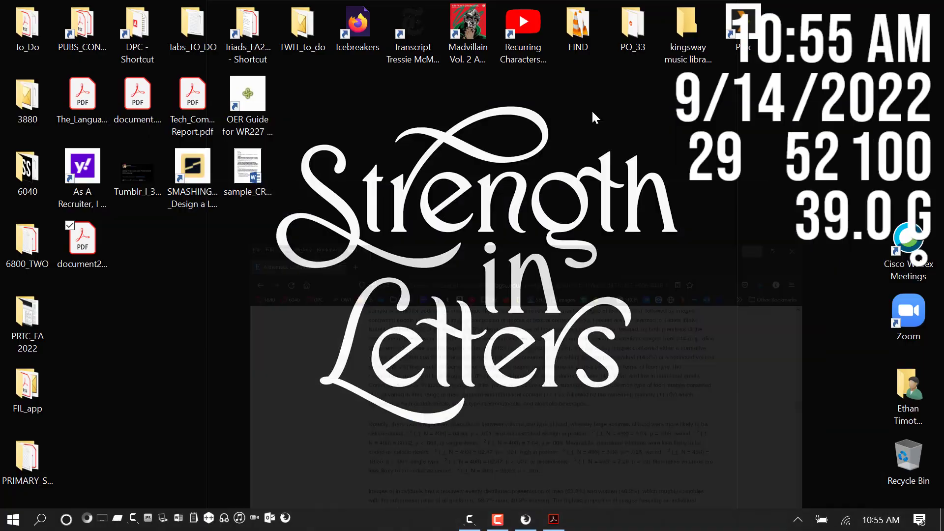
- Reopen document2.pdf from the desktop in Adobe Acrobat and go back to the start of its first page
click(859, 10)
click(87, 249)
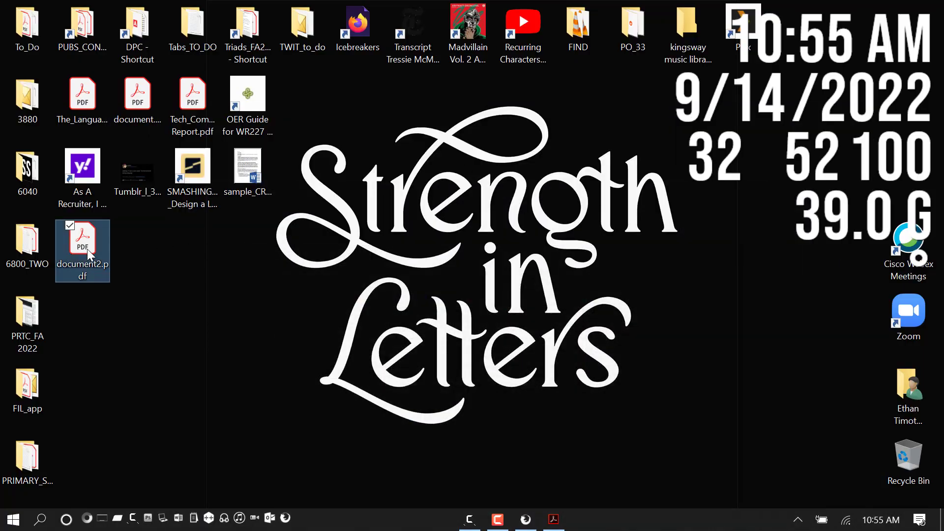
double_click(87, 249)
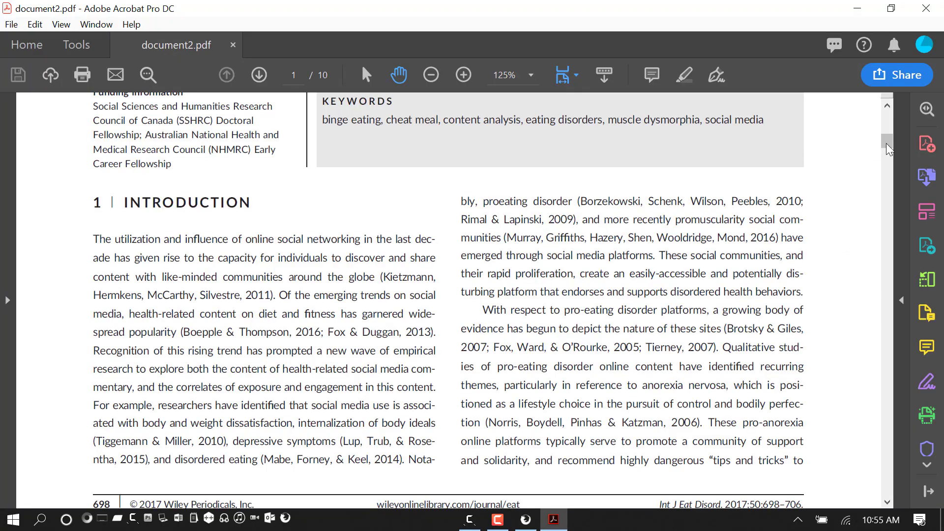
drag(888, 147, 896, 118)
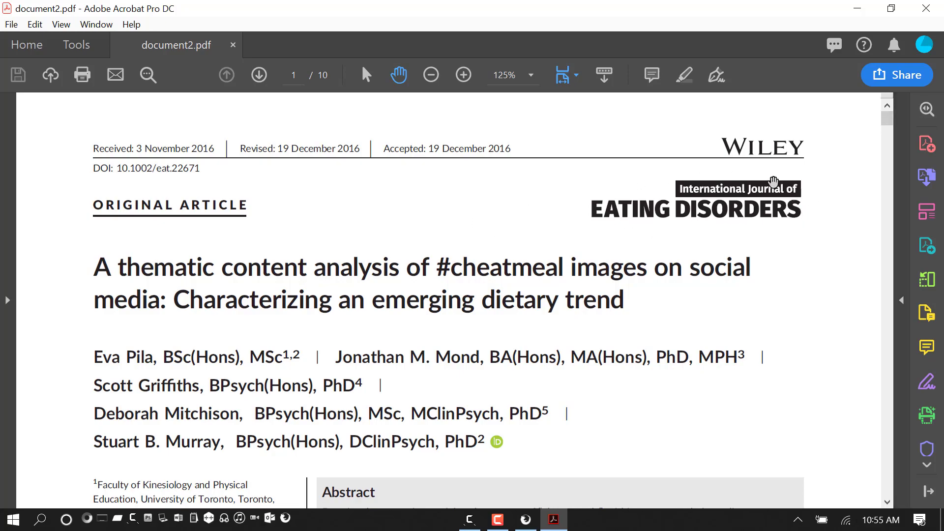
- Highlight the journal abbreviation and year in the first page's footer, return to the start of document2.pdf and close it
drag(889, 122, 887, 149)
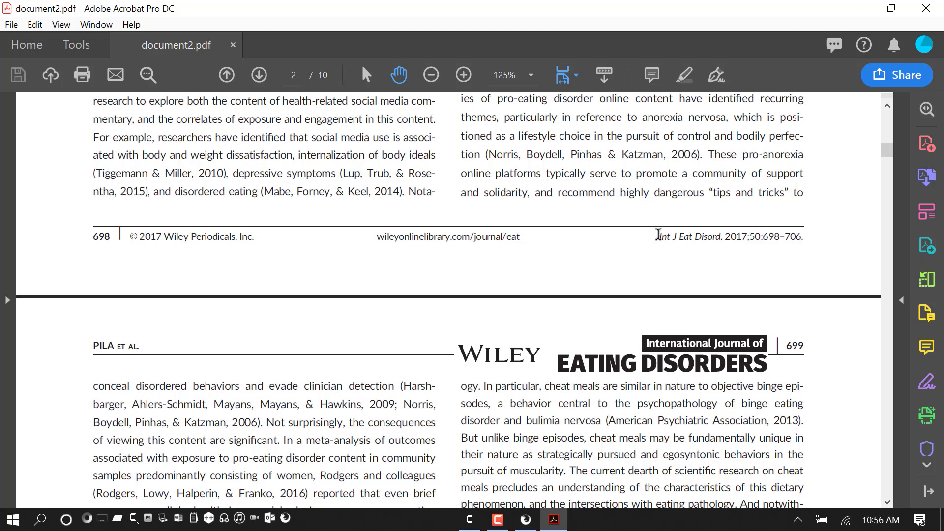
drag(660, 236, 725, 248)
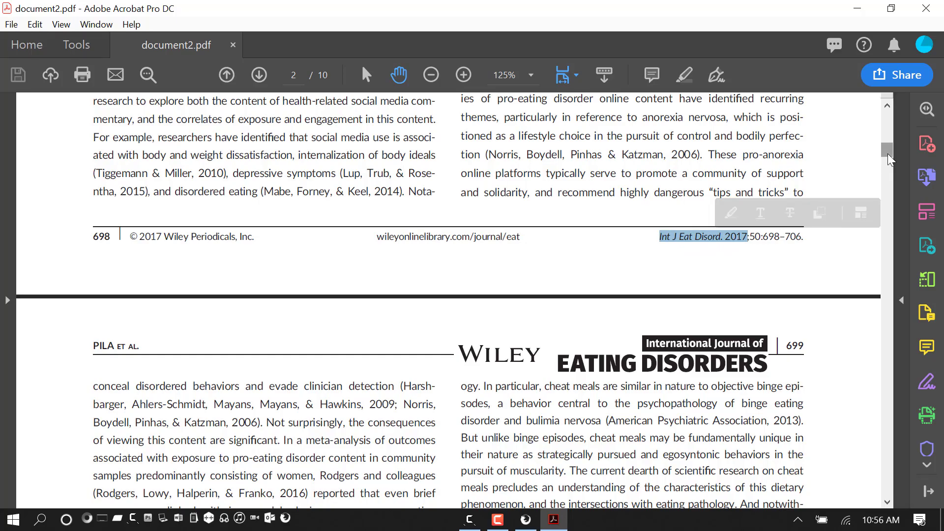
key(Home)
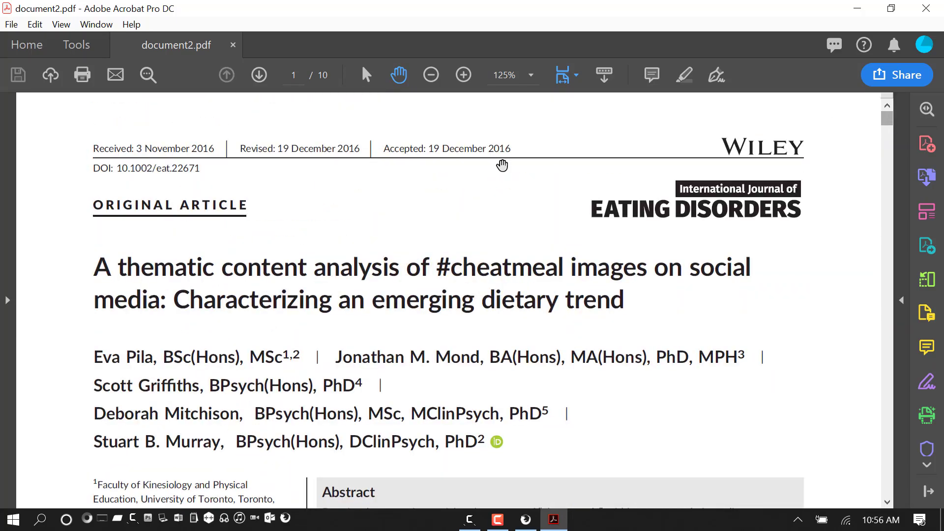
click(925, 7)
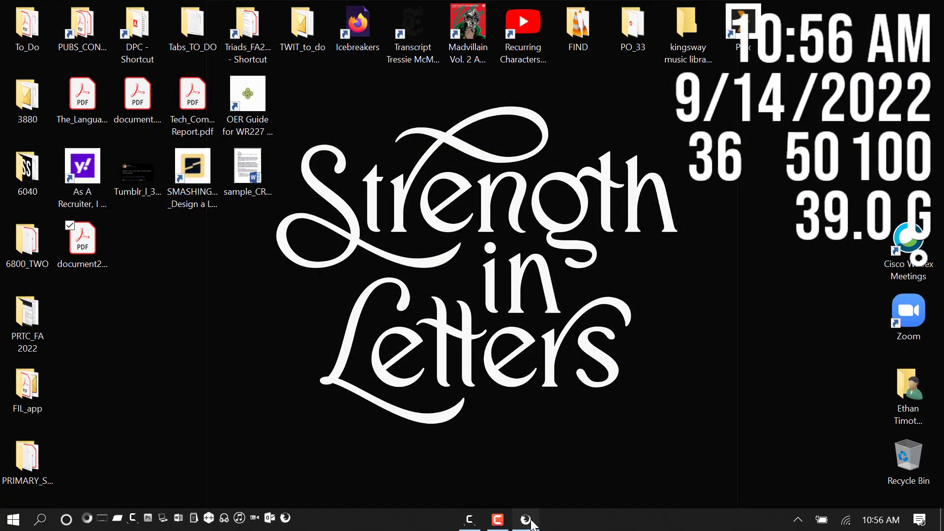
- Switch back to the browser, go to the BGSU University Libraries home page and show its EBSCO search
click(531, 522)
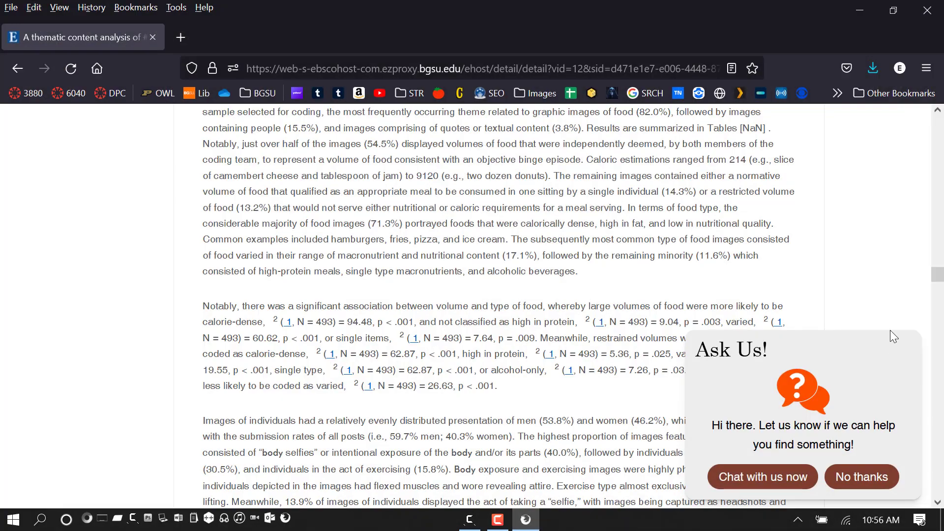
click(18, 68)
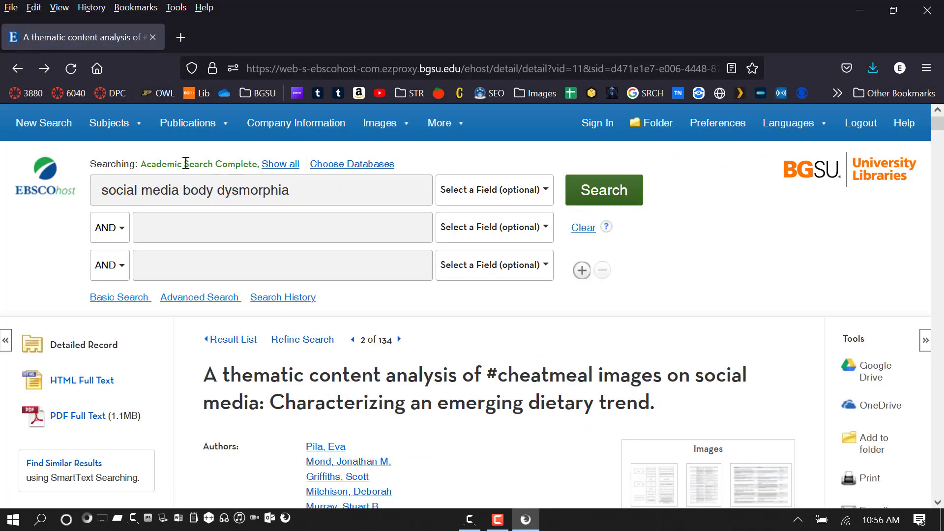
click(196, 92)
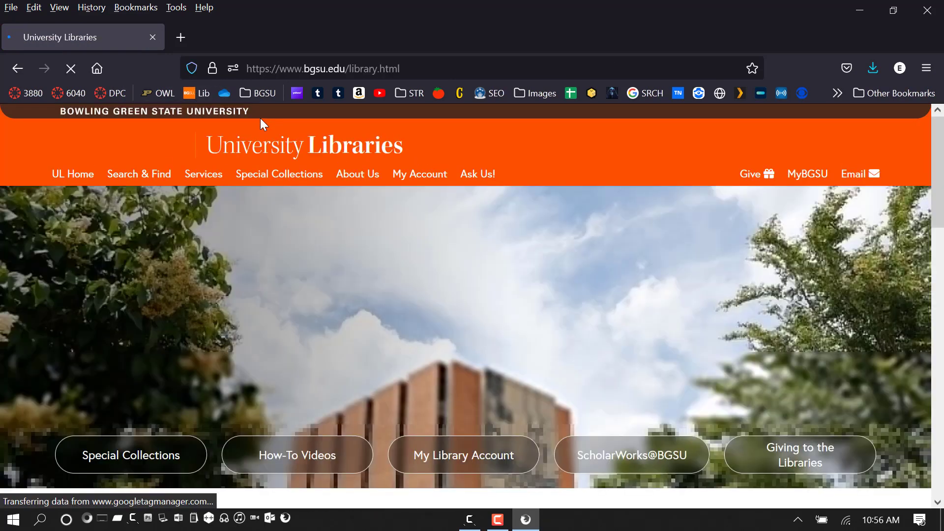
mouse_move(280, 212)
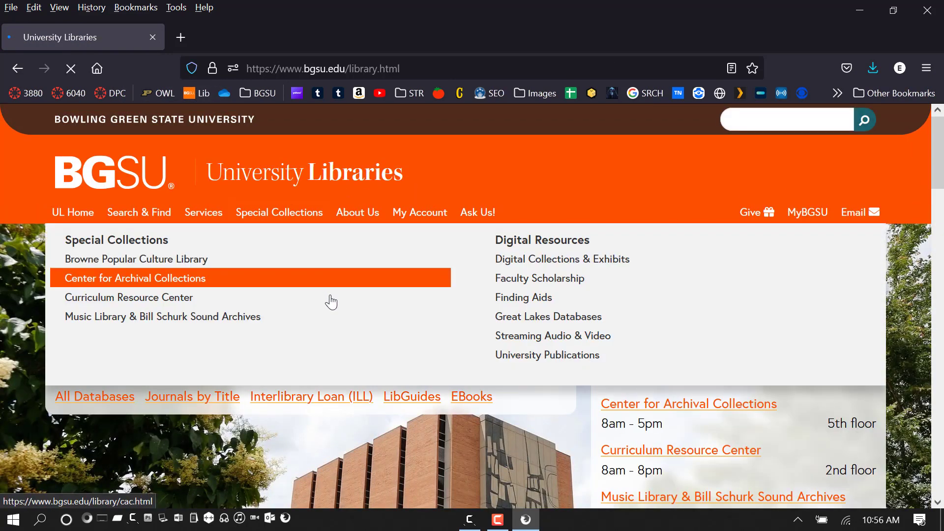
click(323, 266)
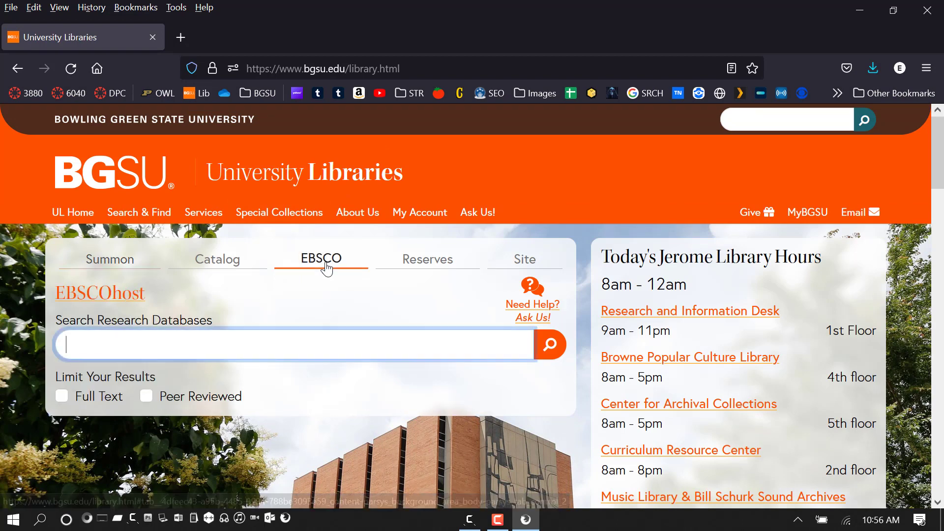
- Search the EBSCO research databases for "social media body image"
click(175, 341)
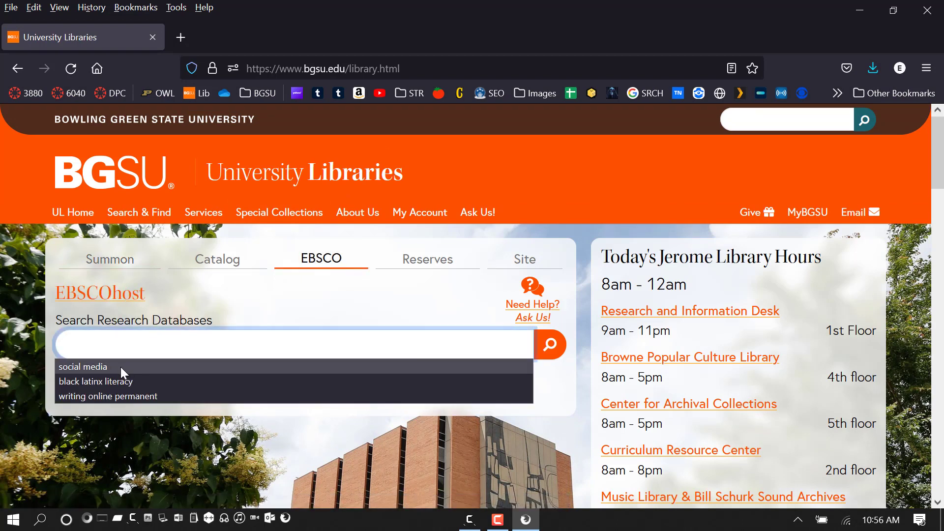
click(120, 368)
click(172, 338)
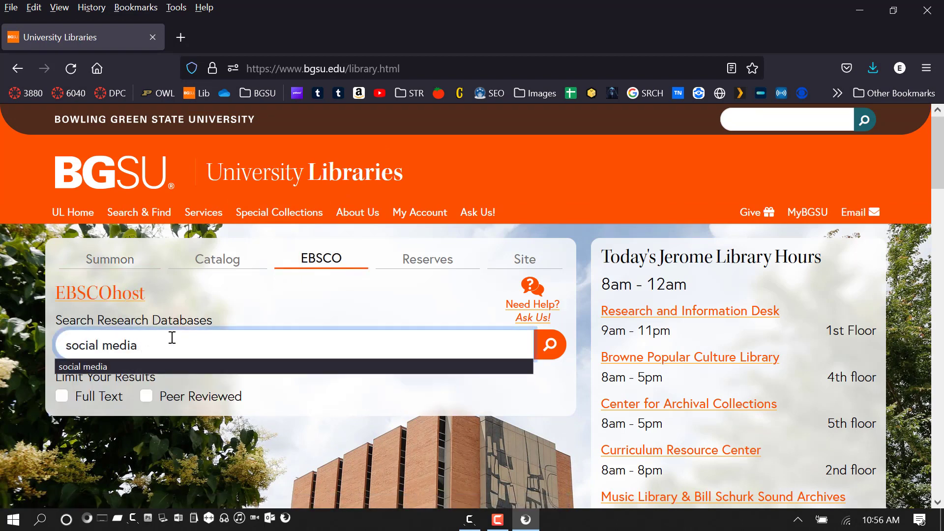
text(body image)
key(Return)
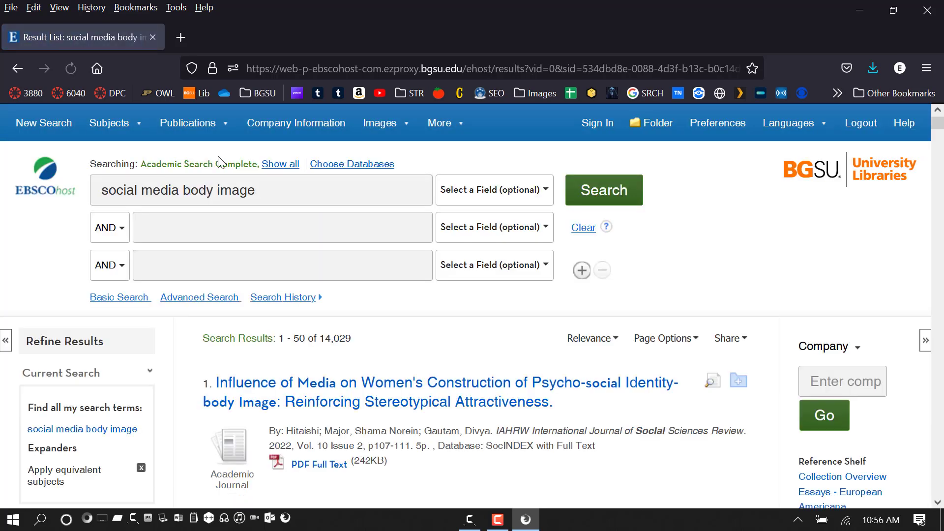
- Show all searched databases and highlight Criminal Justice Abstracts, Academic Search Complete, Health Source: Nursing/Academic Edition and SPORTDiscus in the list
click(280, 163)
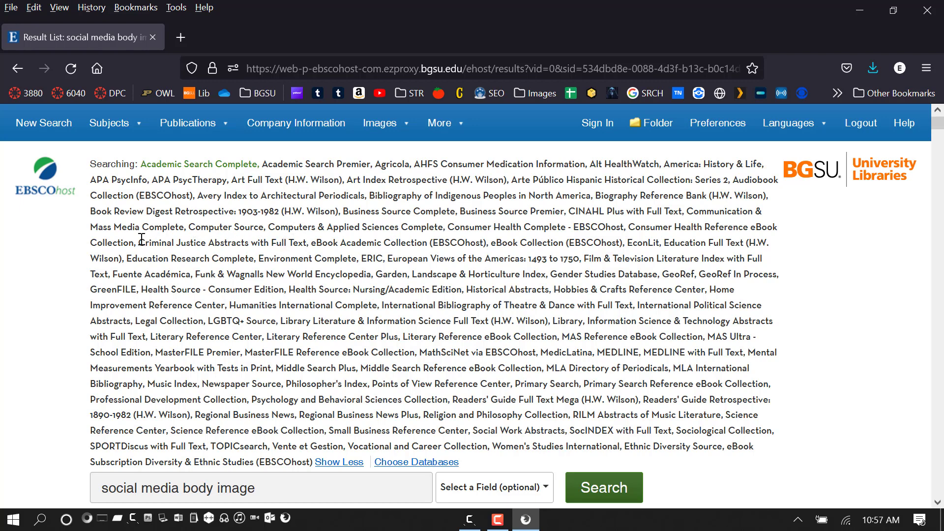
drag(139, 242, 302, 244)
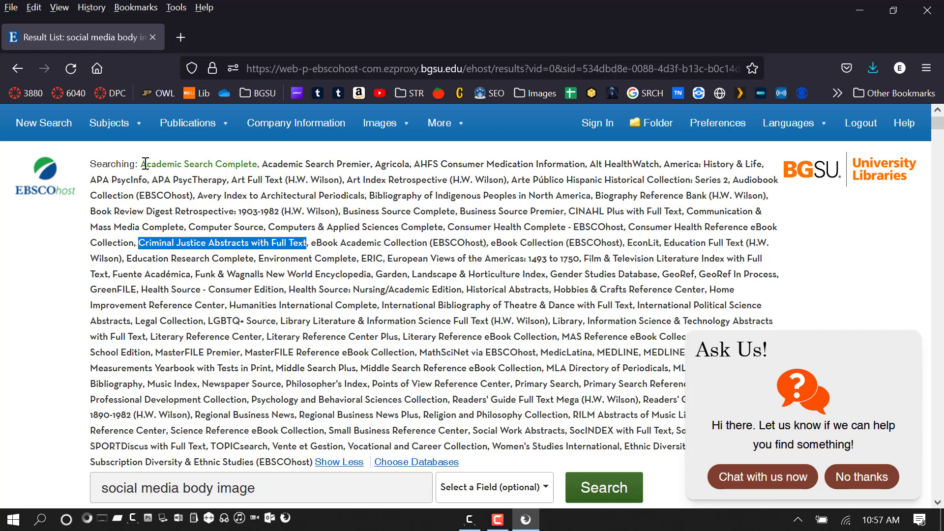
drag(142, 164, 258, 163)
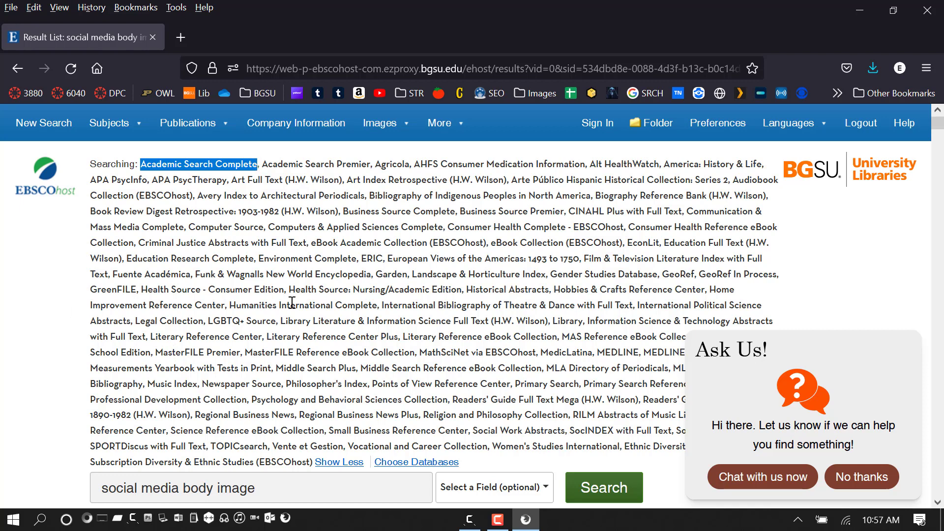
drag(289, 289, 470, 290)
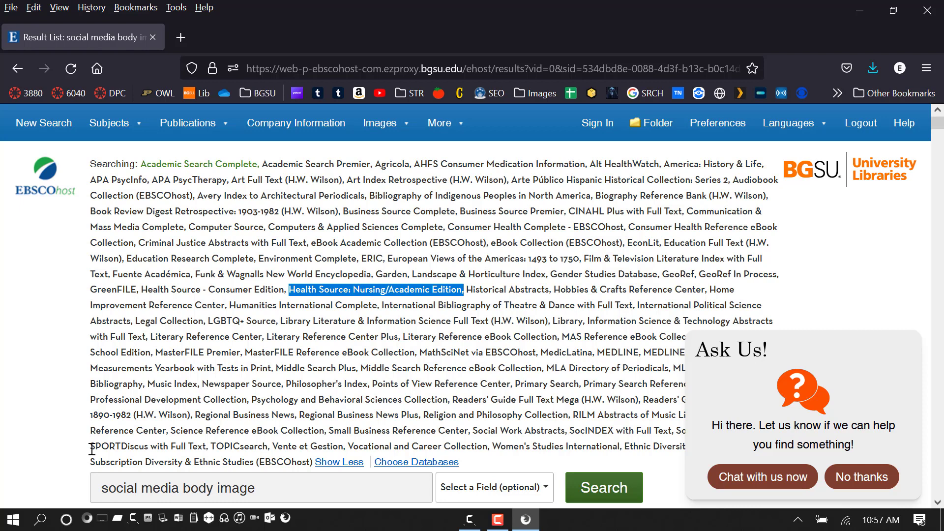
drag(90, 446, 212, 445)
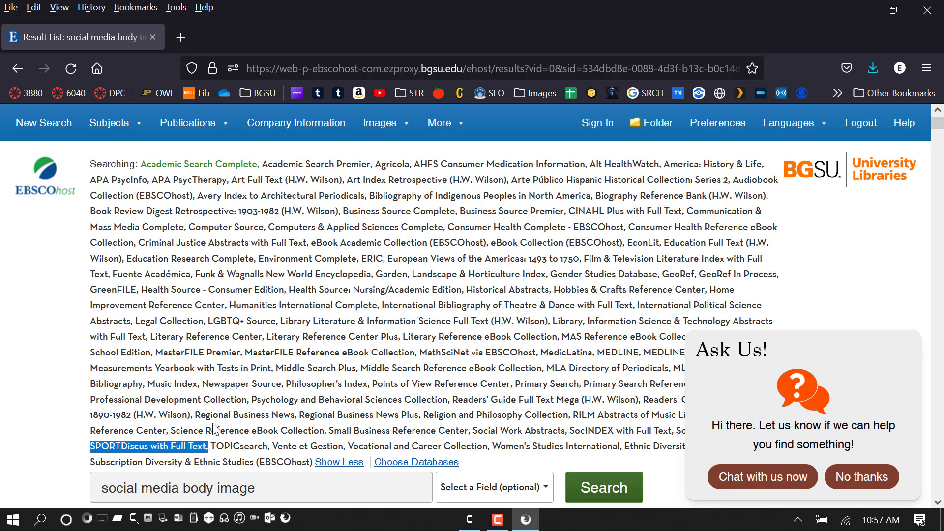
- Return to the University Libraries home page, open the list of all databases and browse the entries under A
click(203, 93)
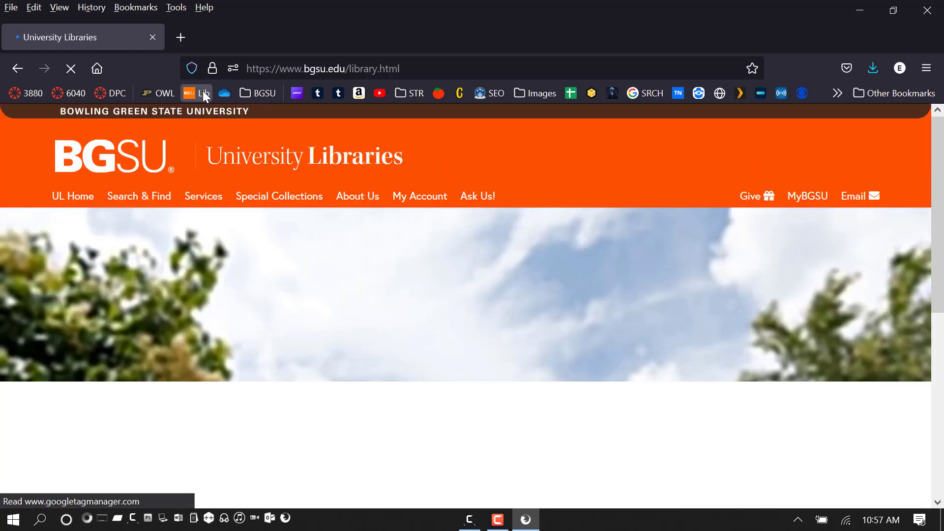
mouse_move(139, 215)
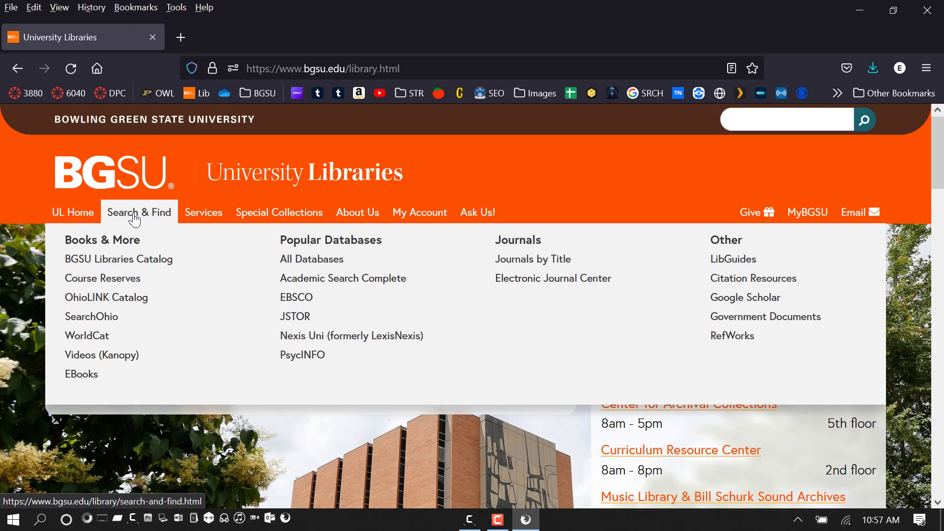
click(317, 263)
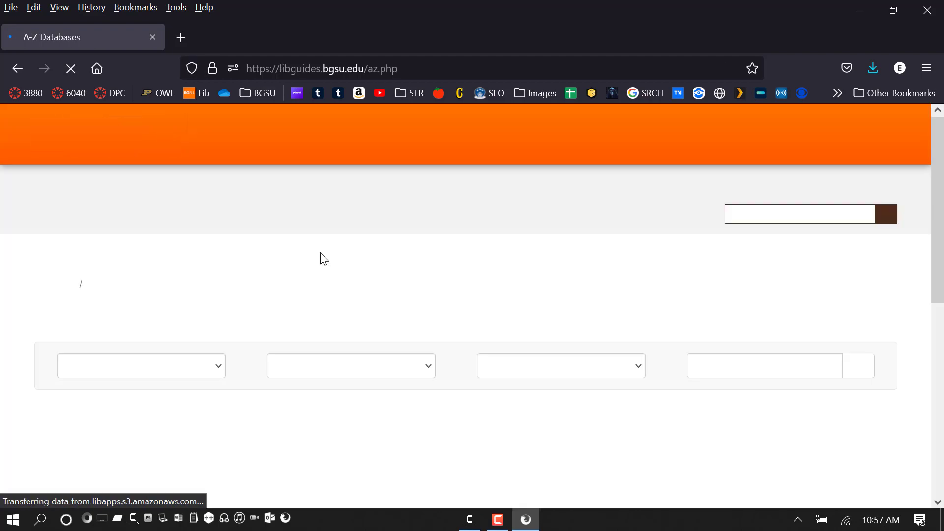
scroll(322, 325, down, 10)
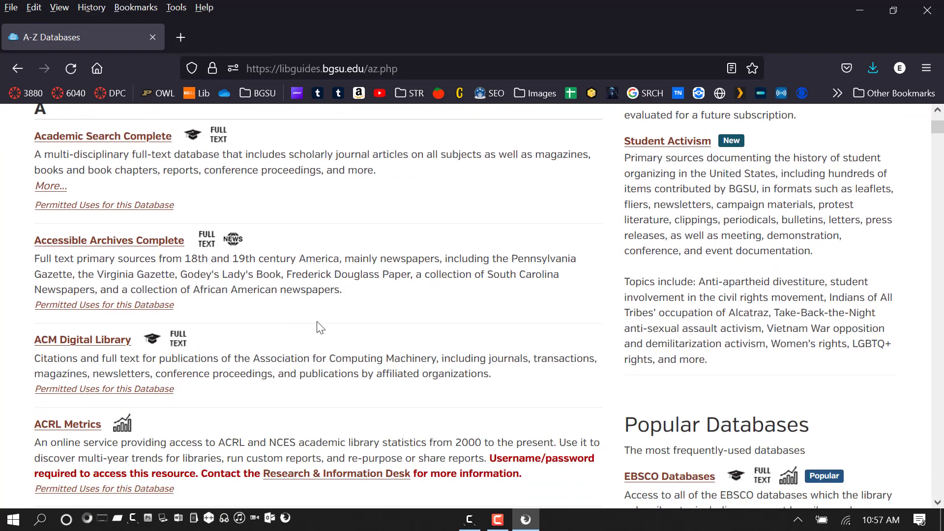
scroll(320, 328, down, 6)
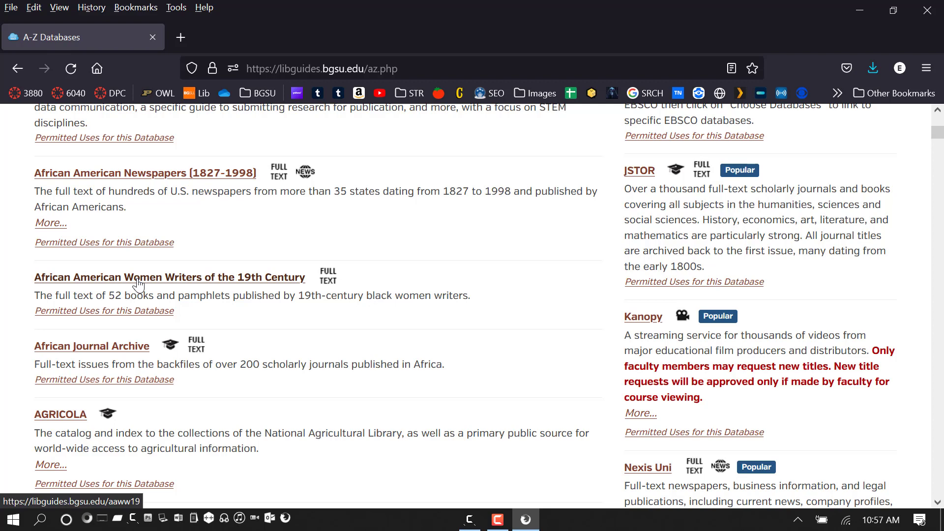
- Open the African American Women Writers of the 19th Century database and look through its guide page to the end
click(138, 284)
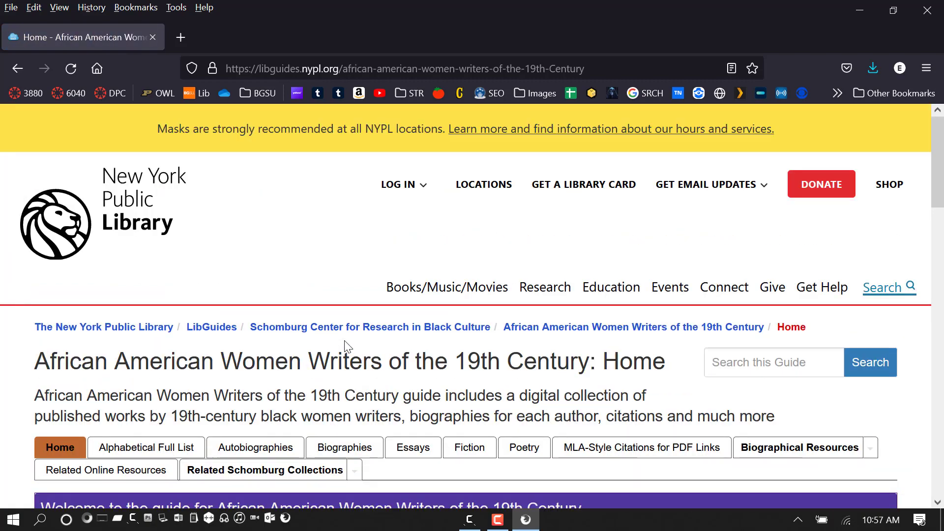
scroll(347, 346, down, 15)
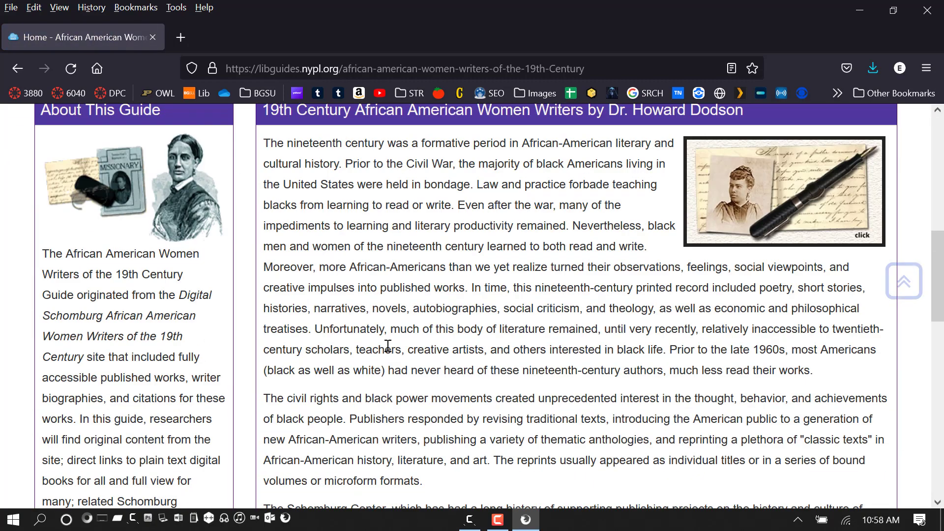
scroll(387, 345, down, 10)
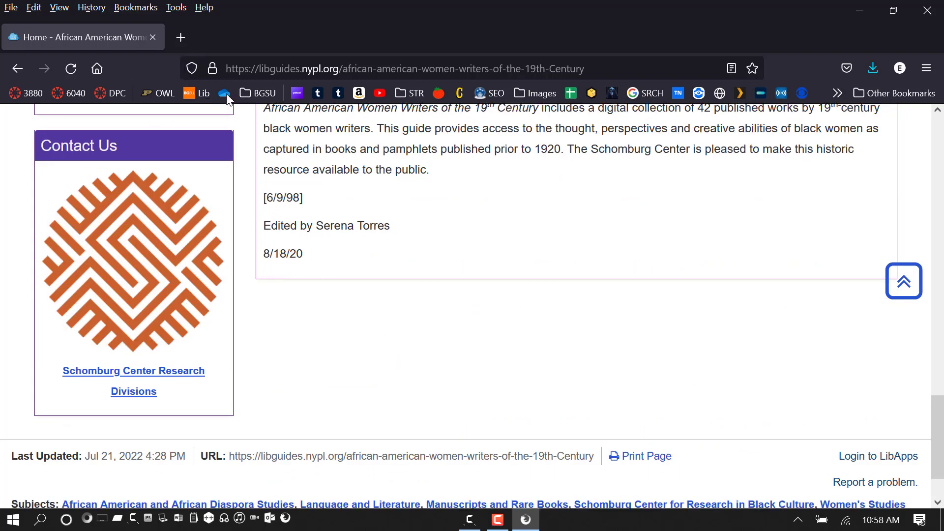
- Reopen the list of all databases from the University Libraries home page and limit it to the letter G
click(199, 93)
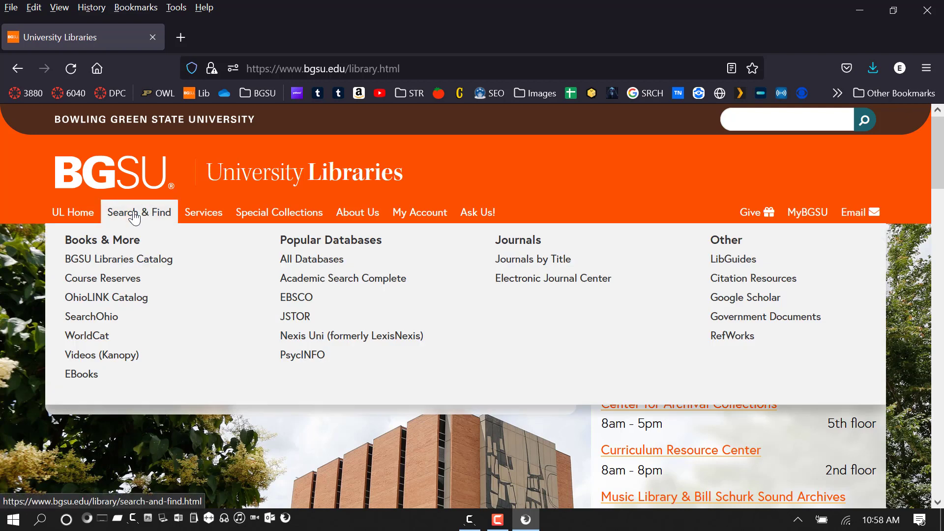
click(315, 269)
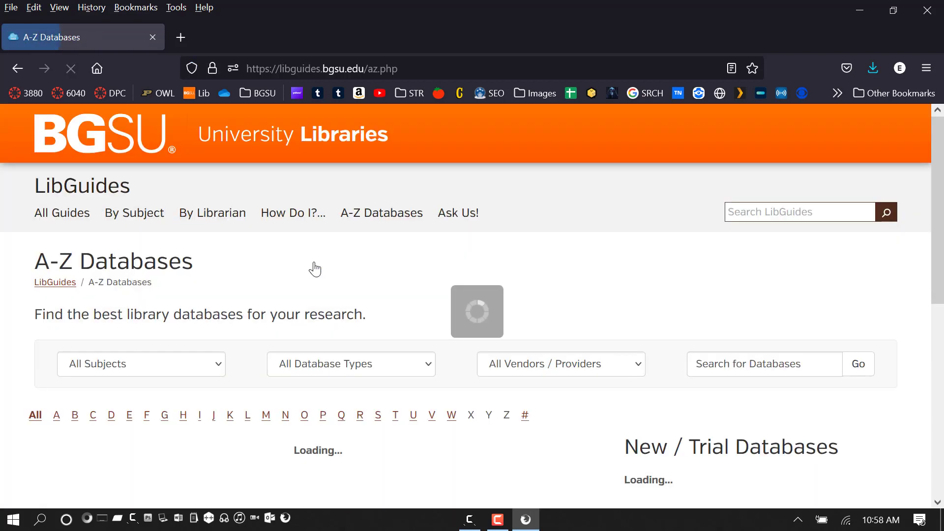
click(172, 416)
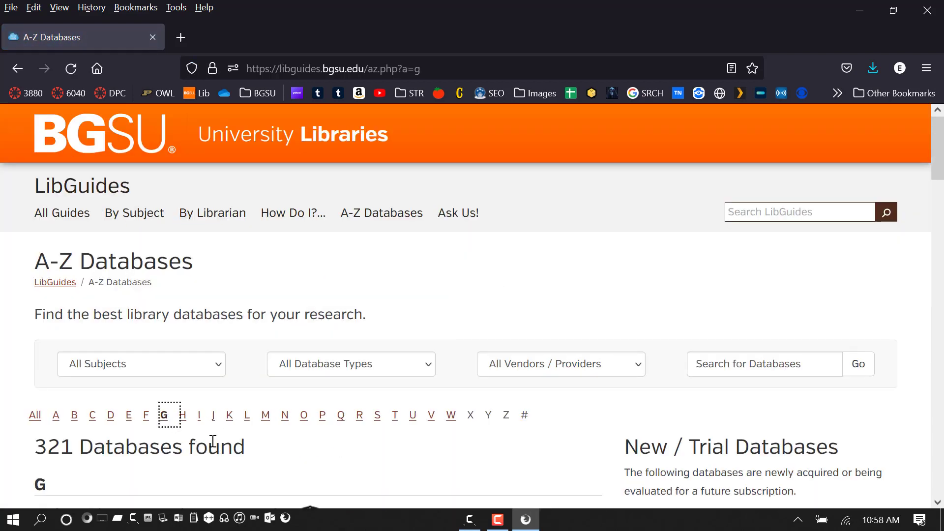
- Find Google Scholar among the G databases and open it
scroll(305, 458, down, 3)
scroll(311, 457, down, 10)
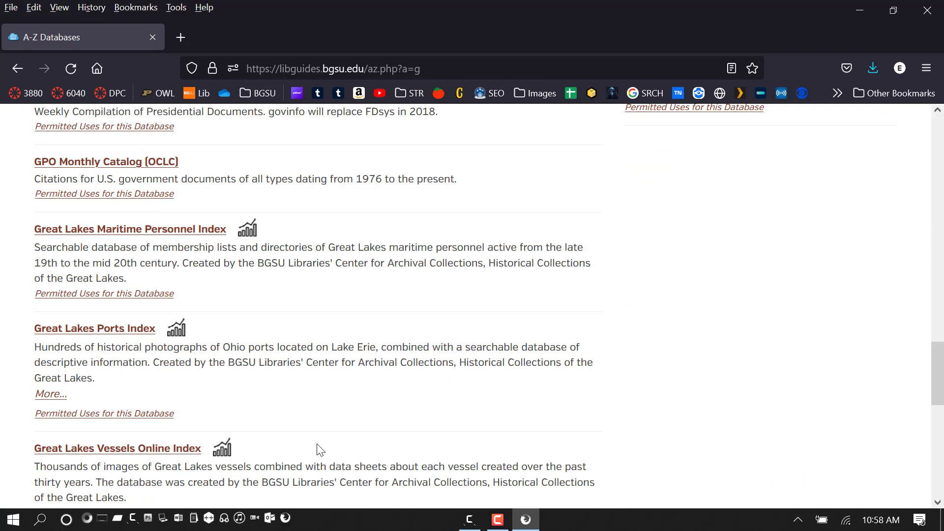
scroll(319, 450, up, 5)
scroll(317, 449, up, 3)
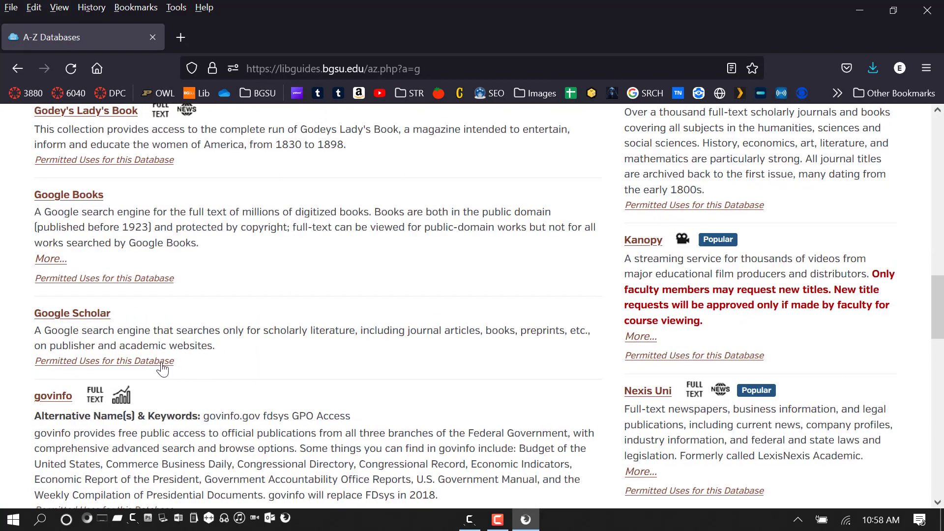
click(88, 320)
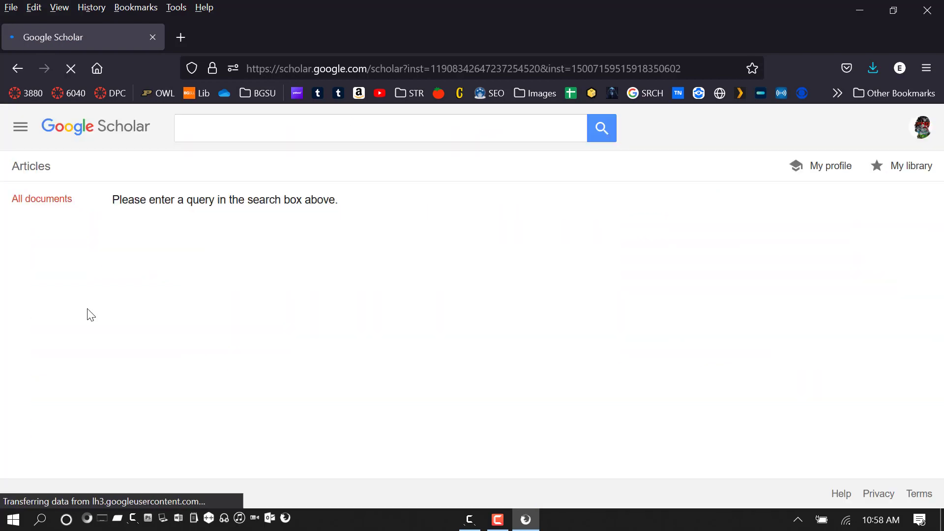
- Search Google Scholar for "social media body dysmorphia"
click(202, 129)
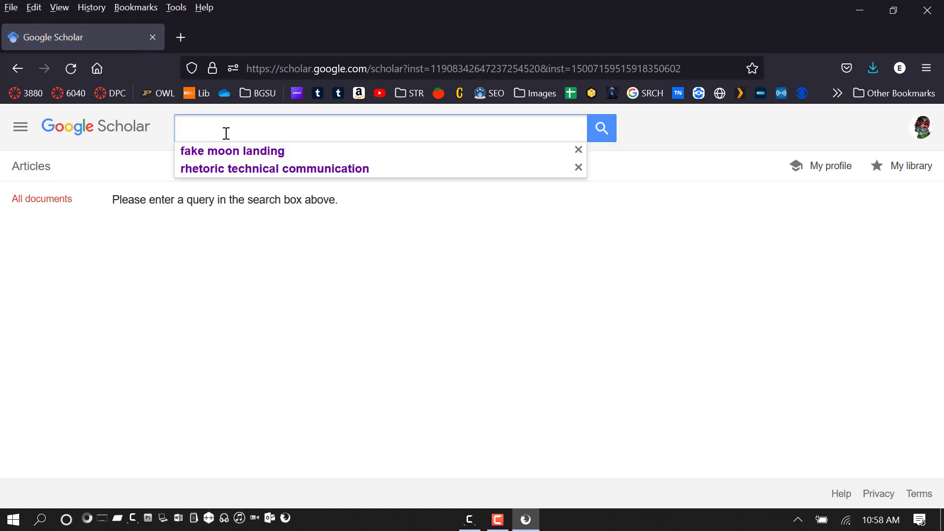
text(social)
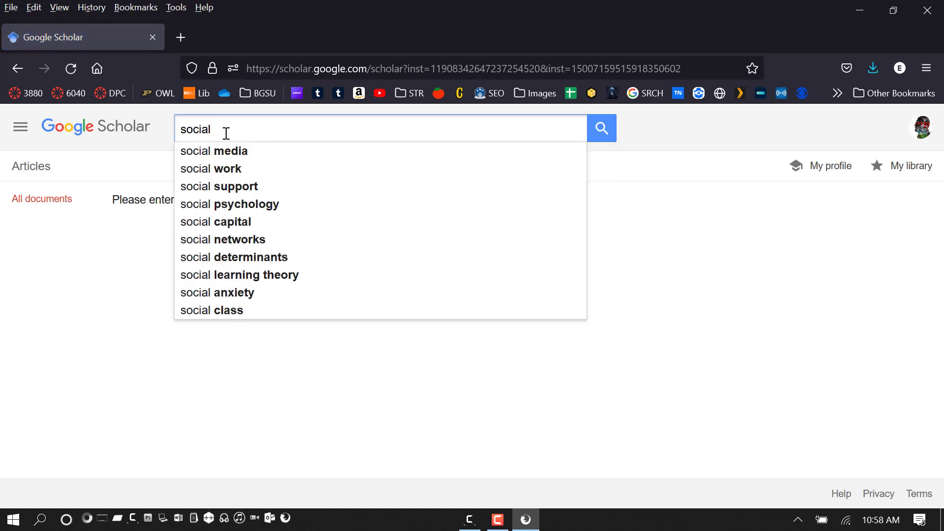
text( media)
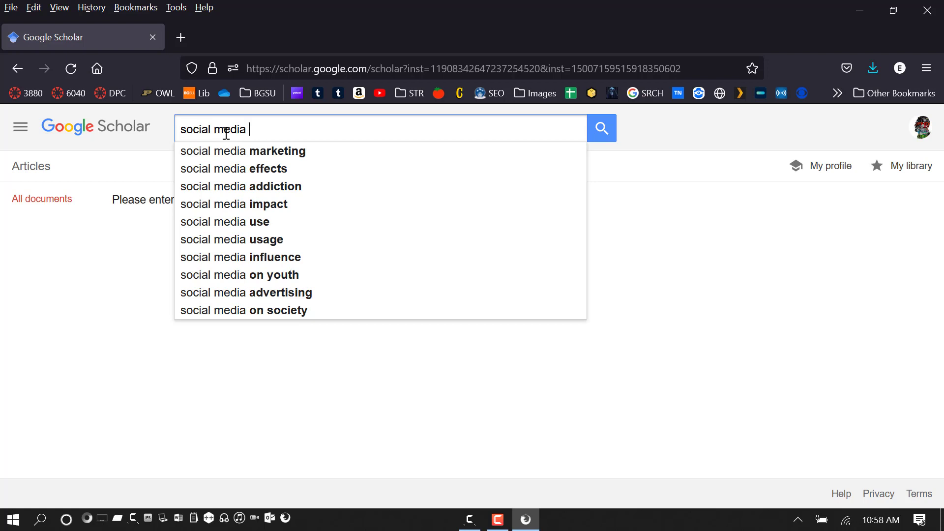
text( body dis)
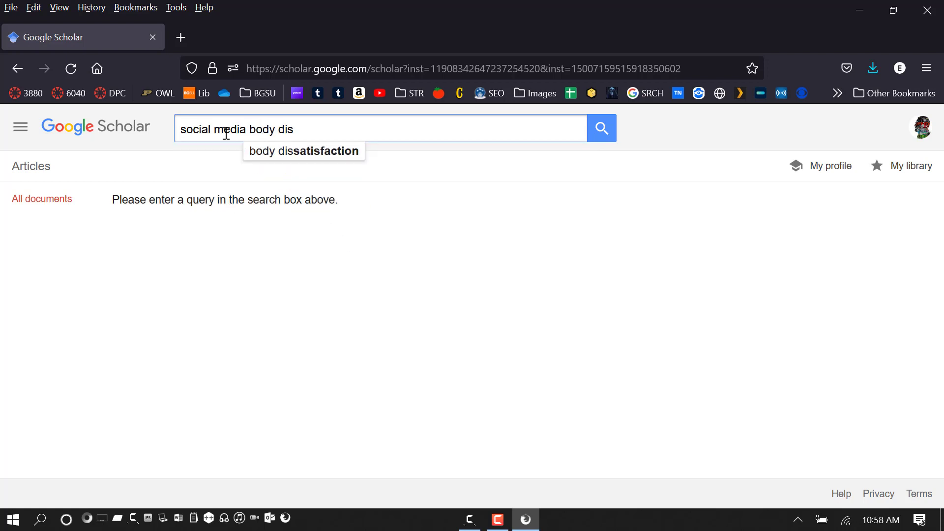
key(BackSpace)
text(ys)
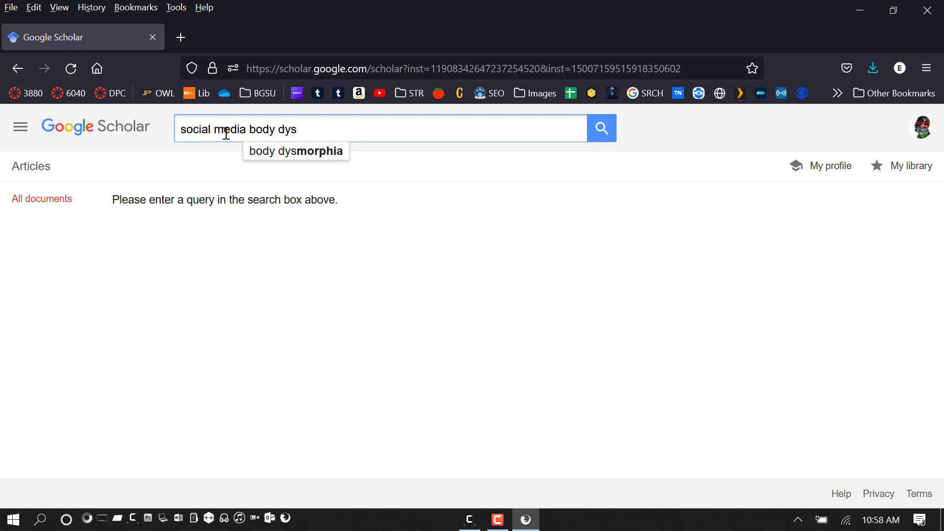
click(295, 153)
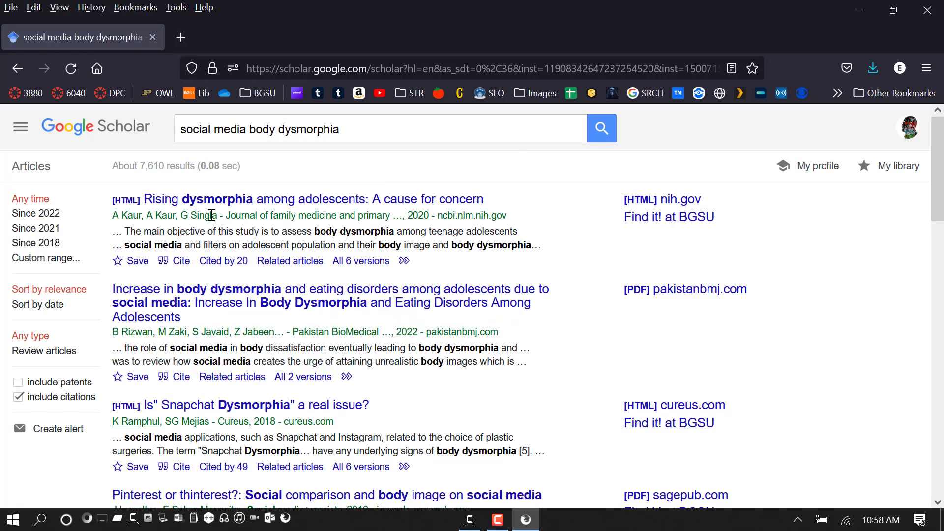
- Check the number of Google Scholar results and look through the first page of articles down to the related searches
double_click(147, 166)
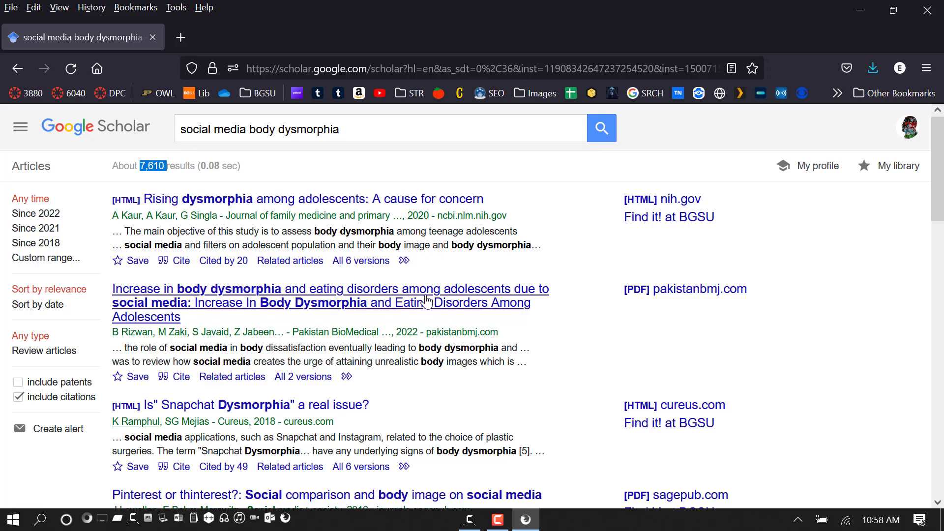
scroll(428, 334, down, 6)
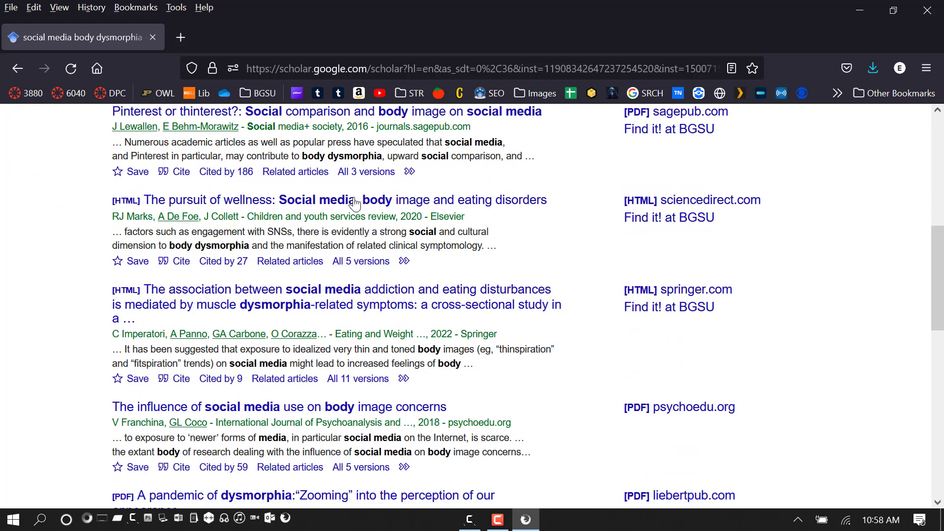
click(261, 92)
click(261, 92)
drag(942, 243, 943, 407)
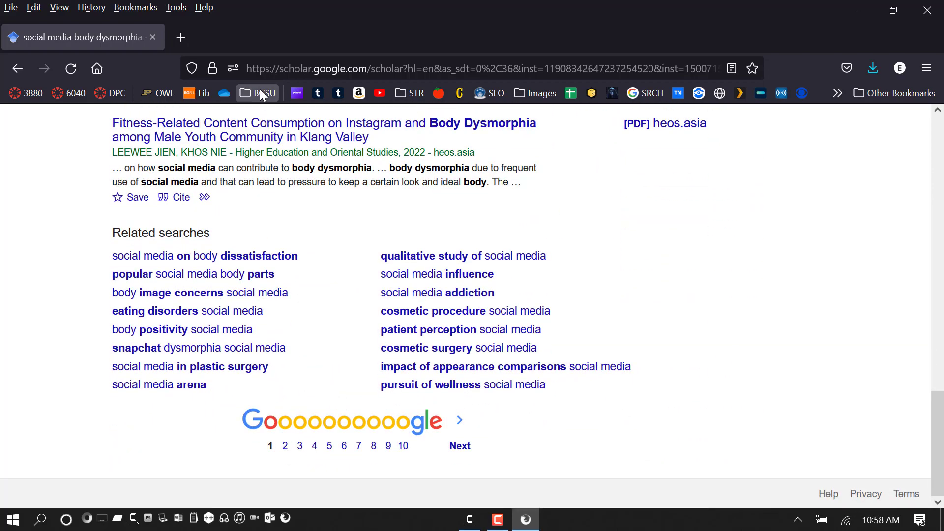
- Return to the University Libraries home page and switch its search to the EBSCOhost research databases
click(187, 96)
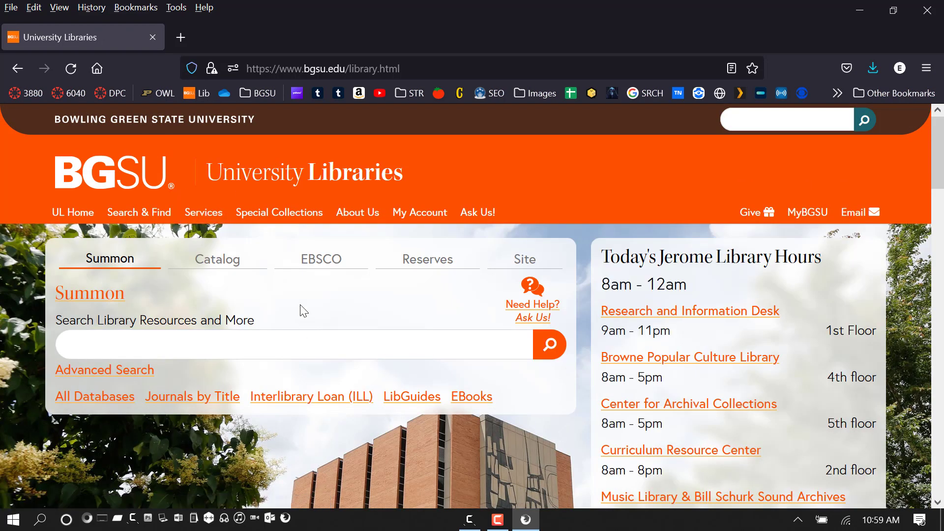
click(325, 266)
click(208, 346)
text(ebs)
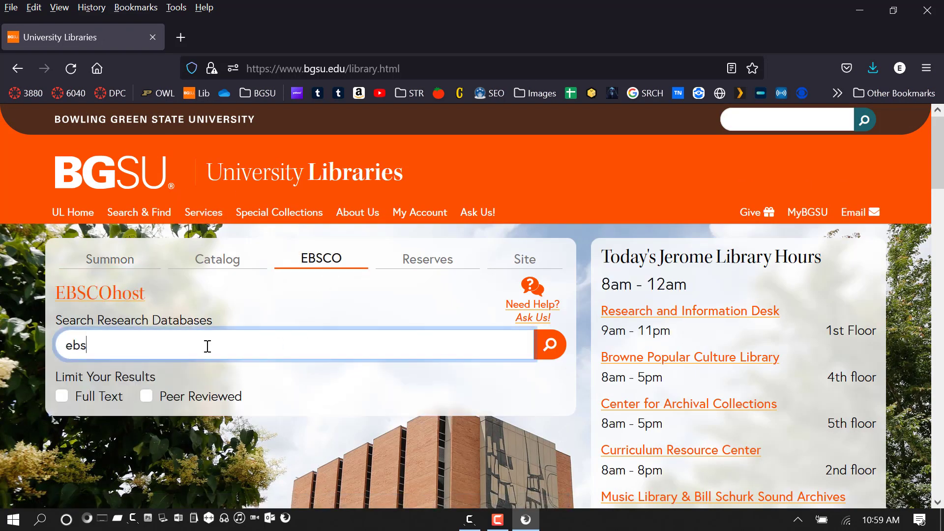
text(co)
key(BackSpace)
key(BackSpace)
key(BackSpace)
key(BackSpace)
key(BackSpace)
- Search the EBSCOhost research databases for "social media body image"
text(body)
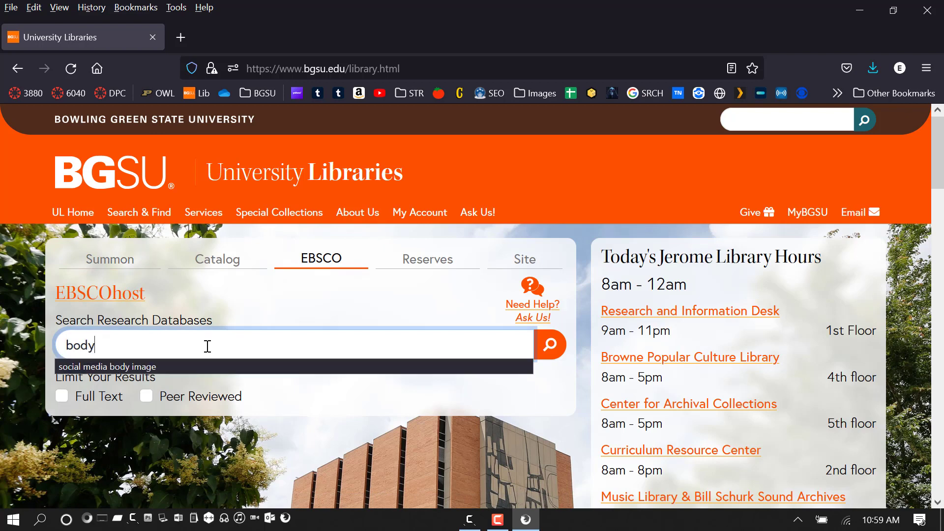
click(188, 367)
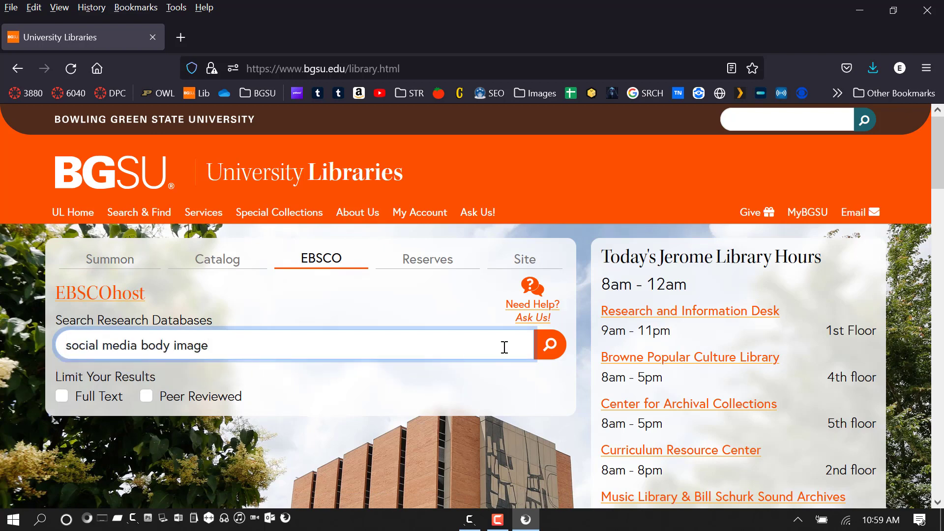
click(537, 350)
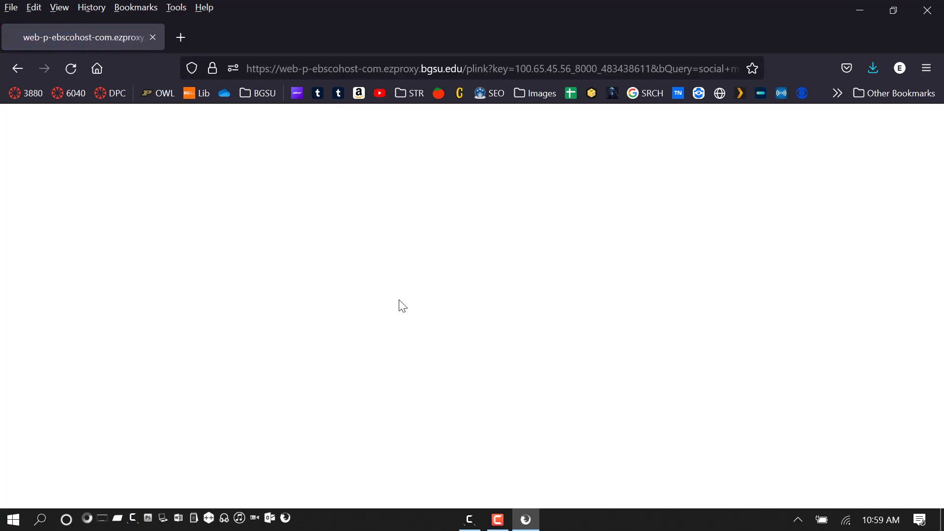
- Browse the results to the article on acute social media exposure and body dissatisfaction, and open its Find it! page
scroll(338, 312, down, 6)
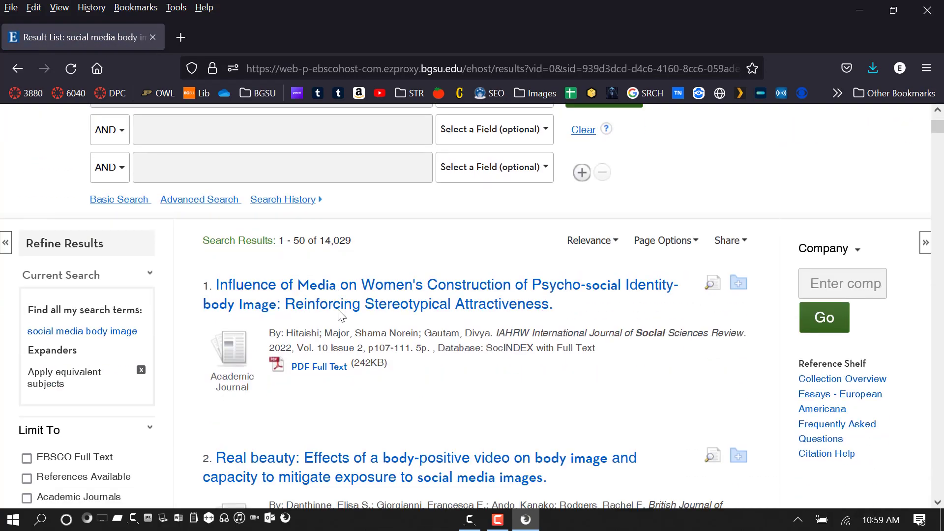
scroll(288, 324, down, 10)
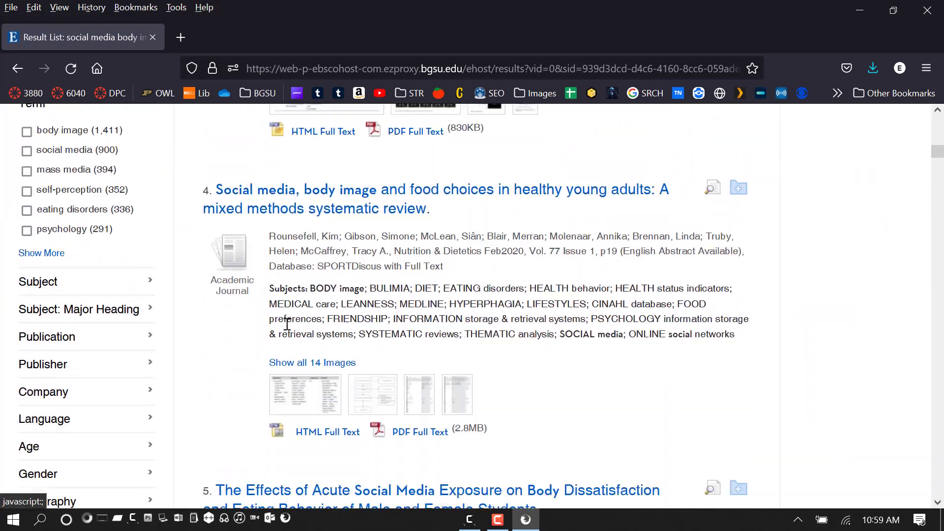
scroll(287, 324, down, 5)
scroll(289, 329, up, 4)
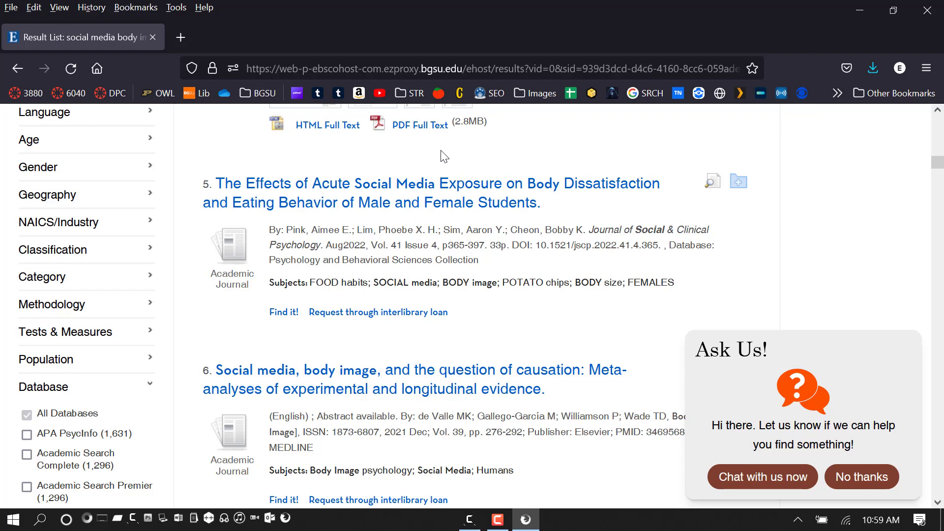
click(284, 312)
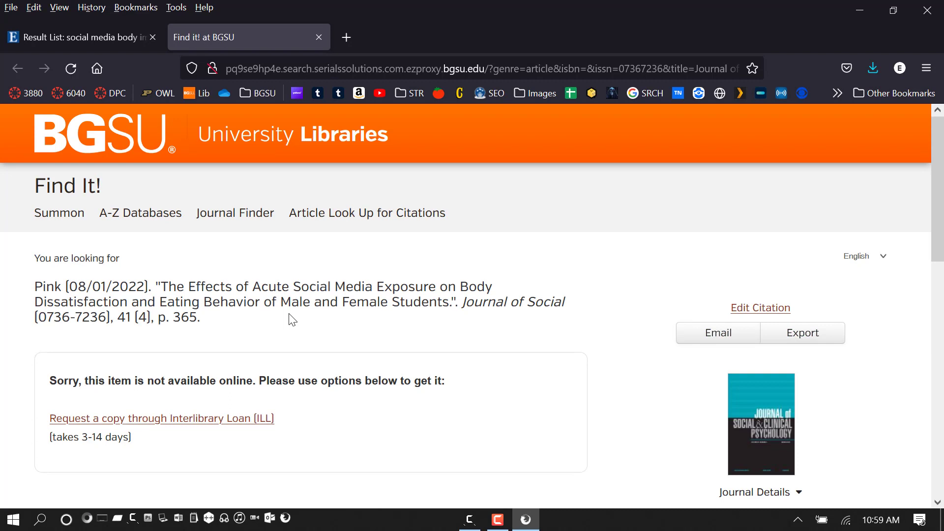
- Open the article's Interlibrary Loan request in a new tab, view the sign-in page and close that tab
scroll(538, 305, down, 3)
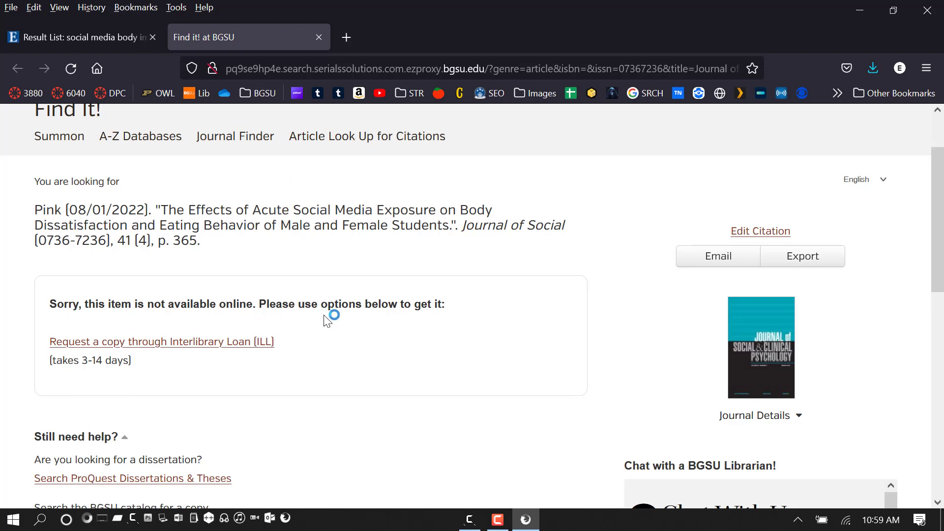
right_click(150, 351)
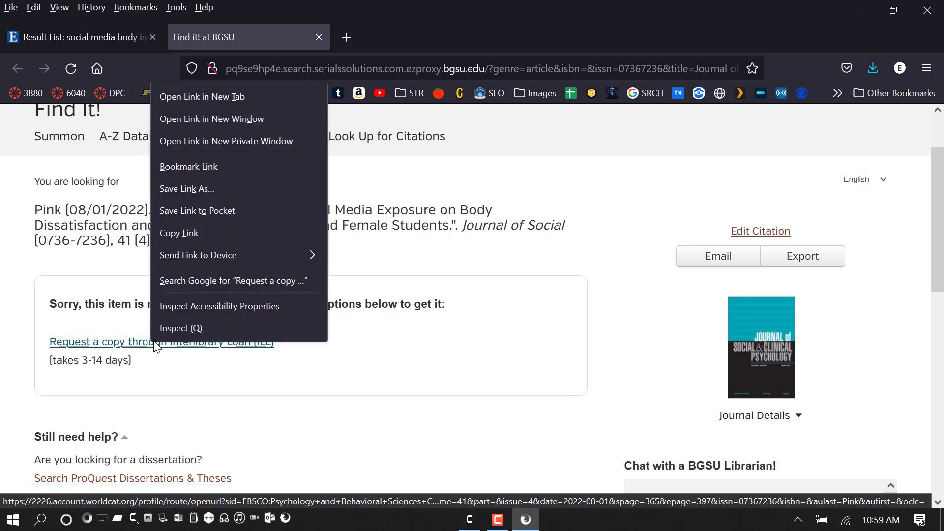
click(197, 95)
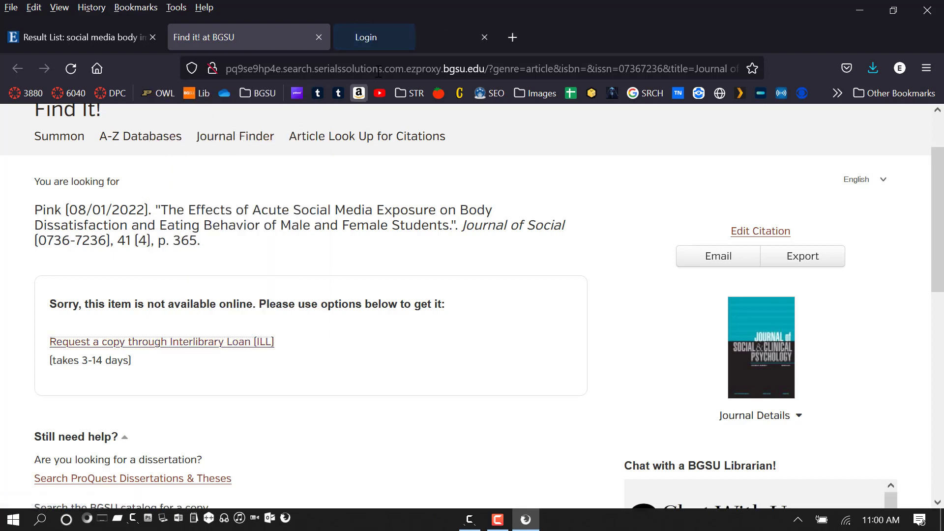
click(395, 38)
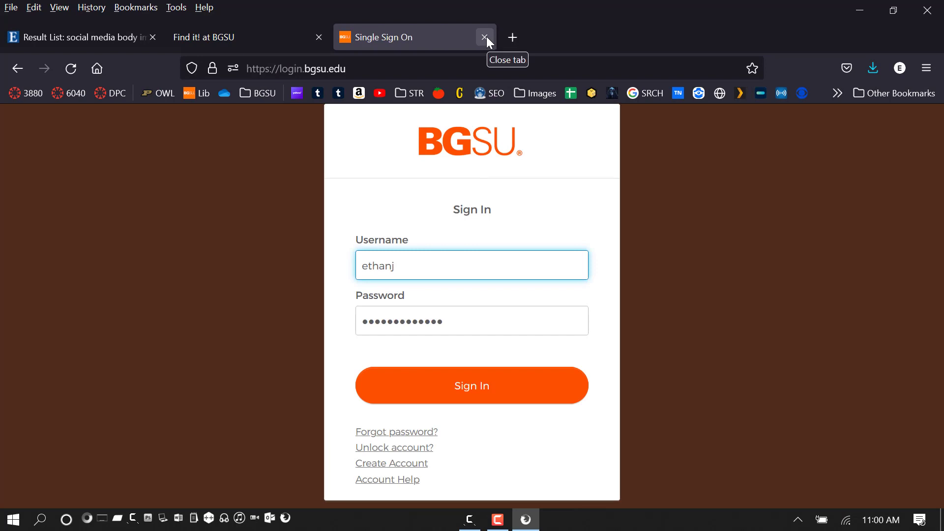
click(484, 37)
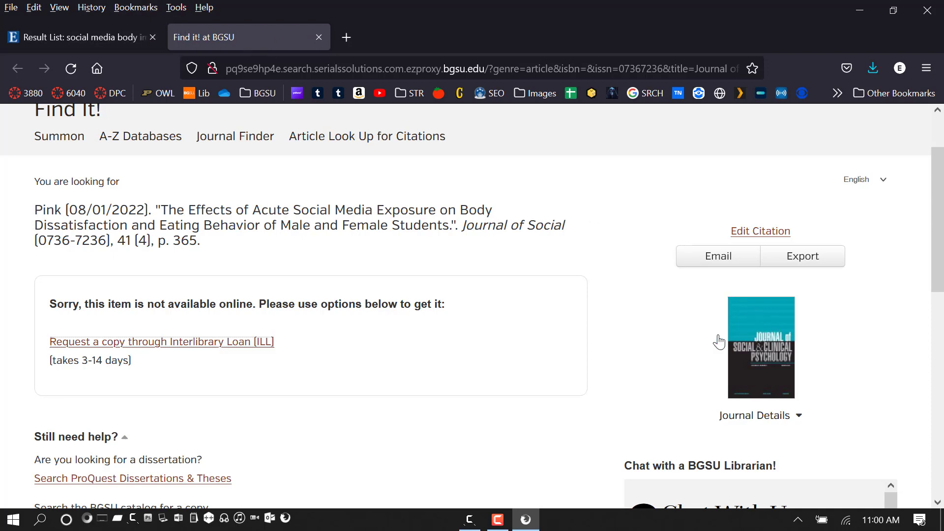
- Go back to the results, check Find it! for the article on social media, body image and the question of causation, and close its page
click(102, 36)
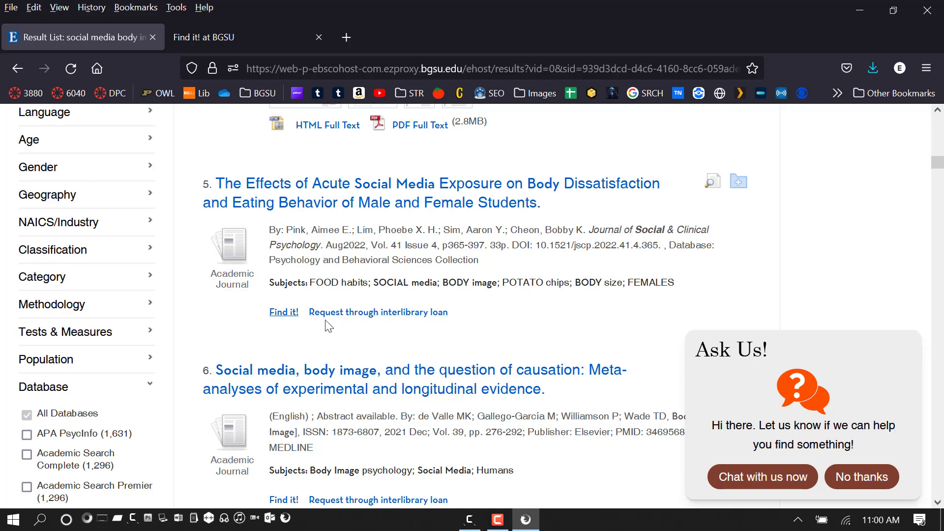
scroll(287, 328, down, 3)
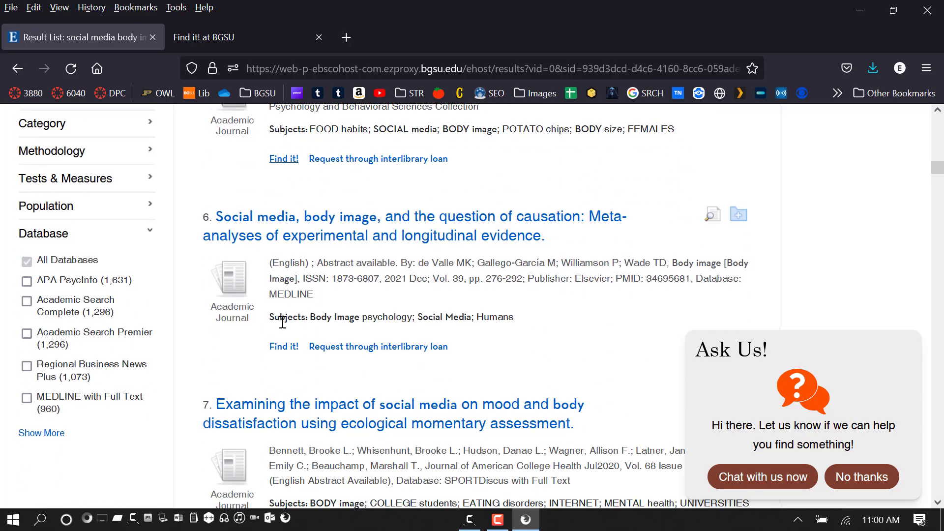
click(284, 347)
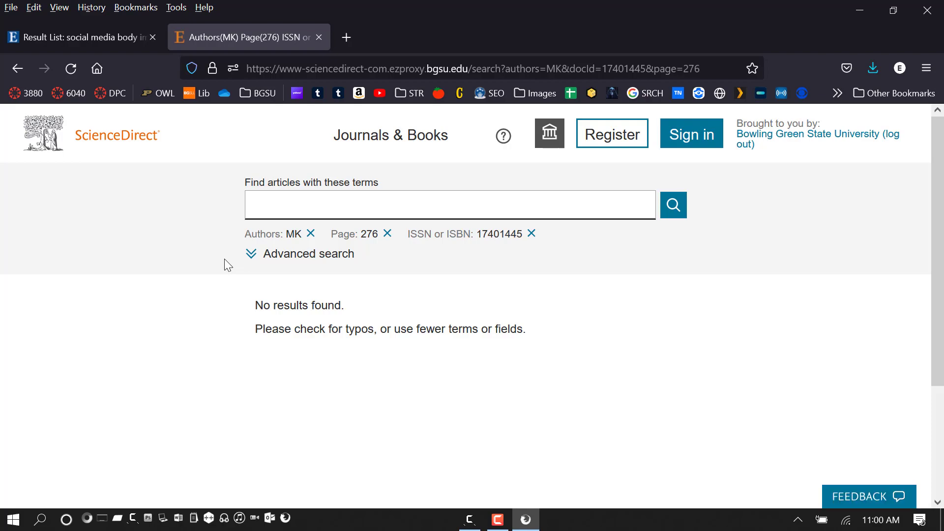
click(319, 36)
- Open the Find it! full text of the article about reactions to body posting on Instagram and skim its abstract and introduction
scroll(341, 273, down, 8)
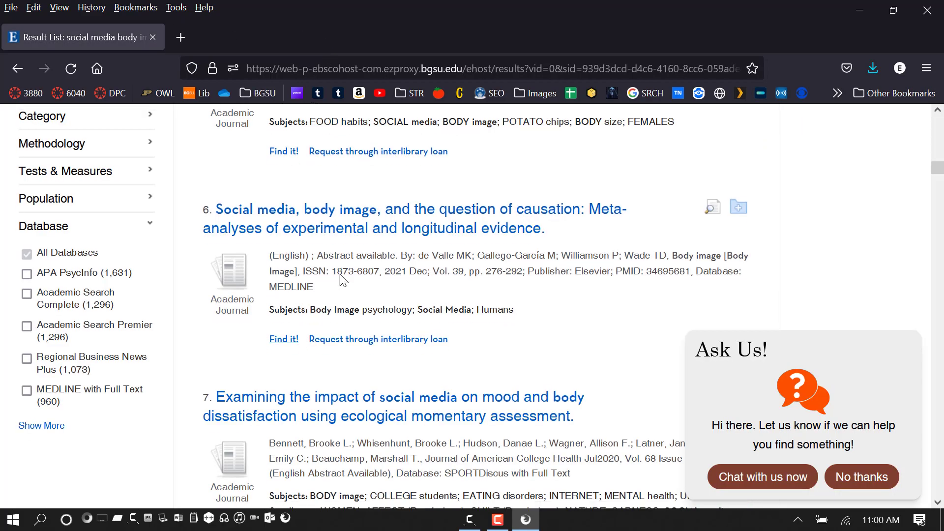
click(281, 262)
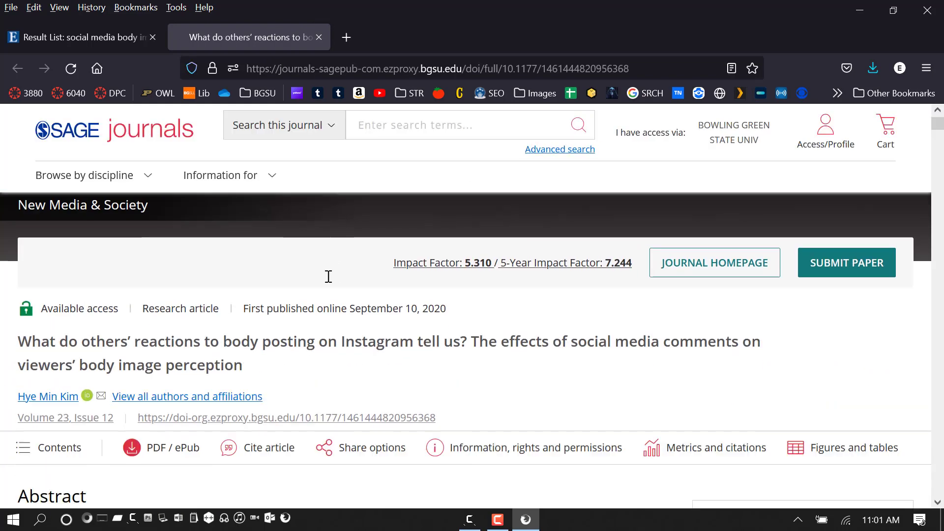
scroll(328, 276, down, 10)
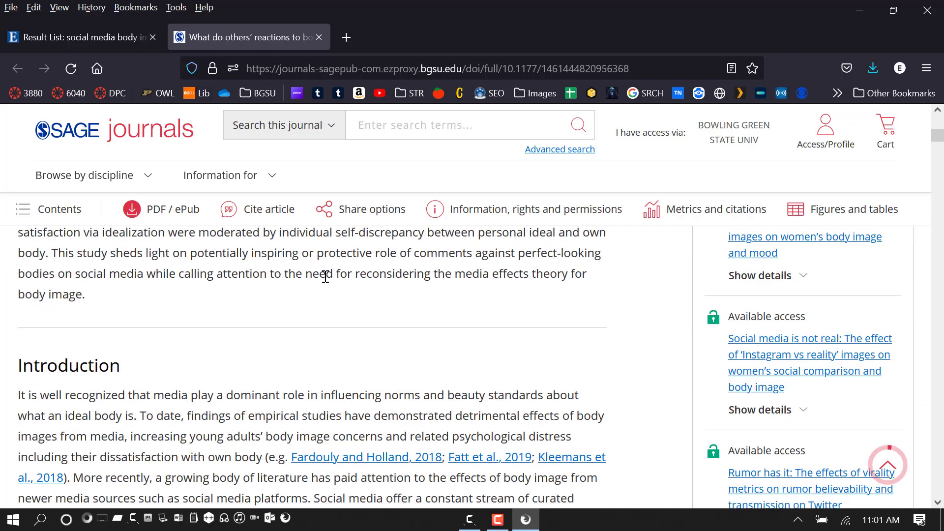
scroll(325, 276, up, 5)
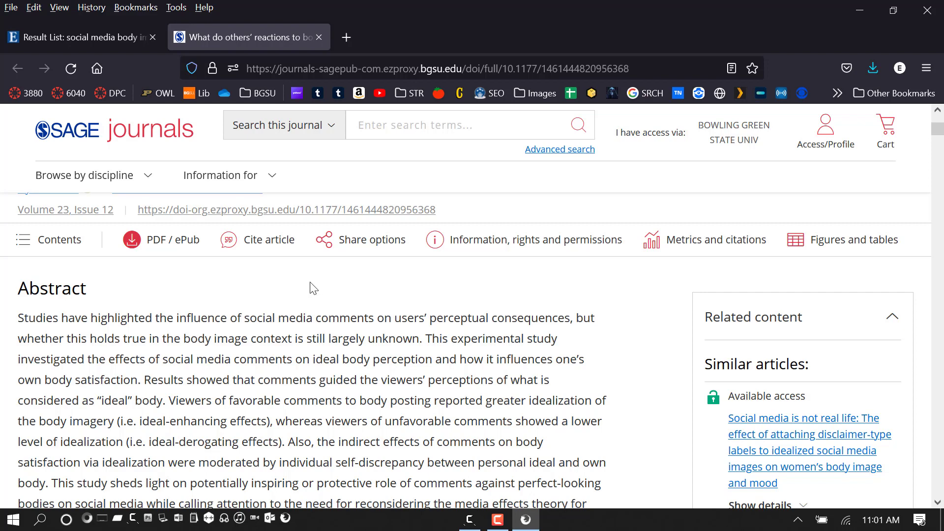
- Point out the abstract text, open the article's PDF / ePub version and highlight the journal name New Media & Society
drag(149, 339, 315, 442)
click(383, 403)
click(162, 240)
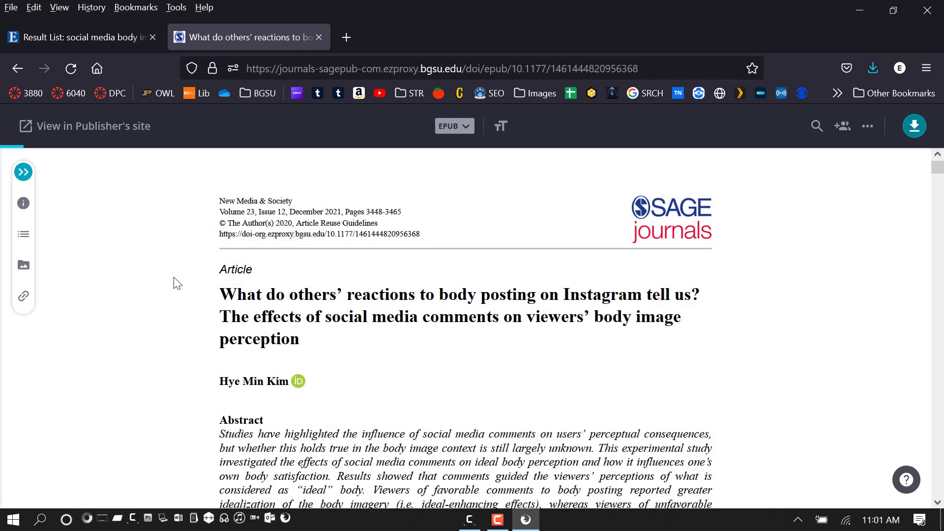
drag(296, 201, 222, 199)
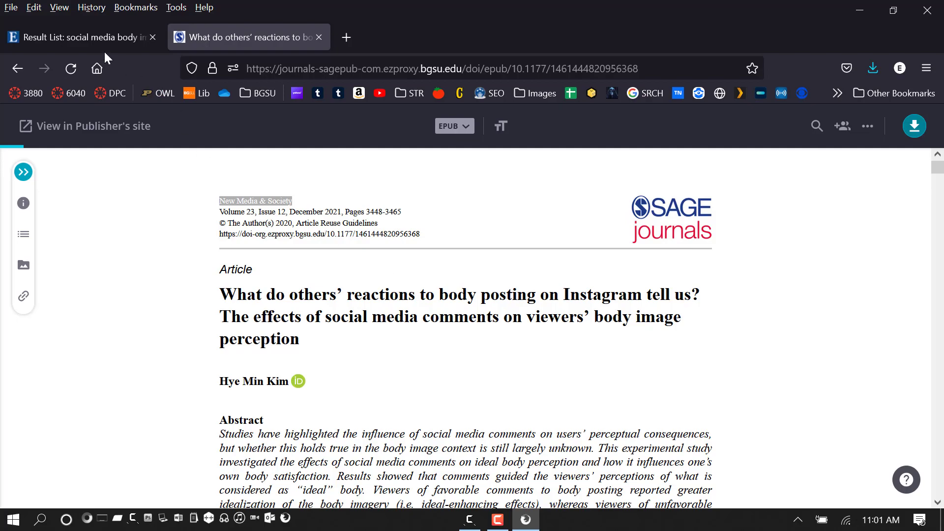
- Review the Limit To options beside the first EBSCOhost results, and return to the Instagram body posting article
click(94, 38)
scroll(938, 185, up, 10)
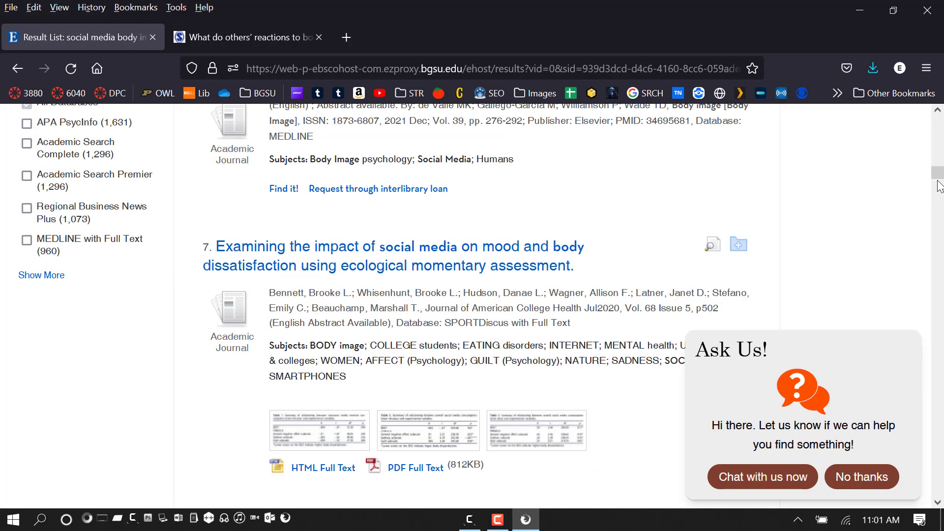
drag(938, 175, 938, 134)
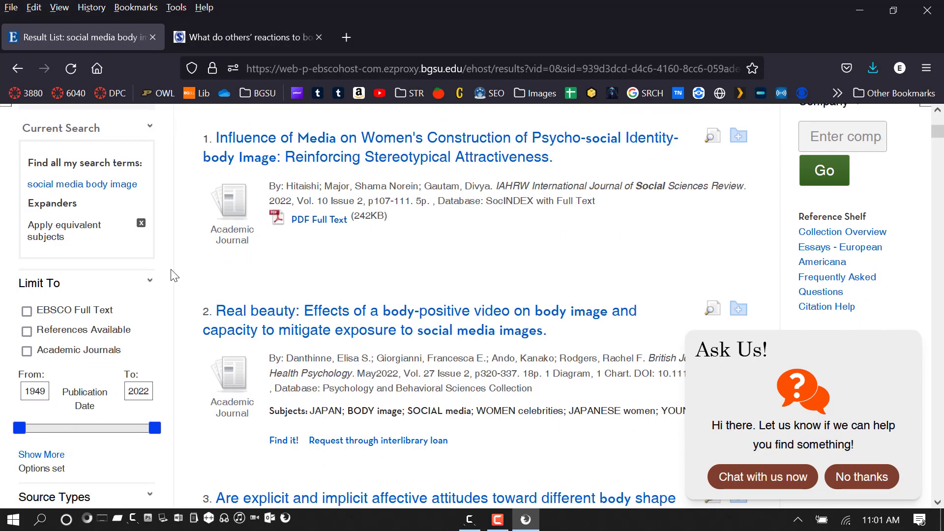
click(243, 41)
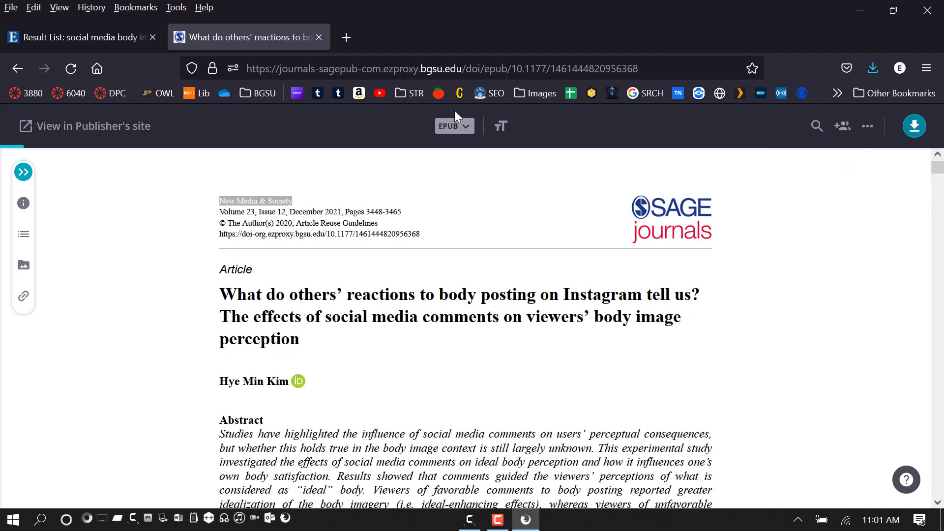
- Switch the Instagram body posting article from EPUB to PDF format, and return to the EBSCOhost result list
click(456, 126)
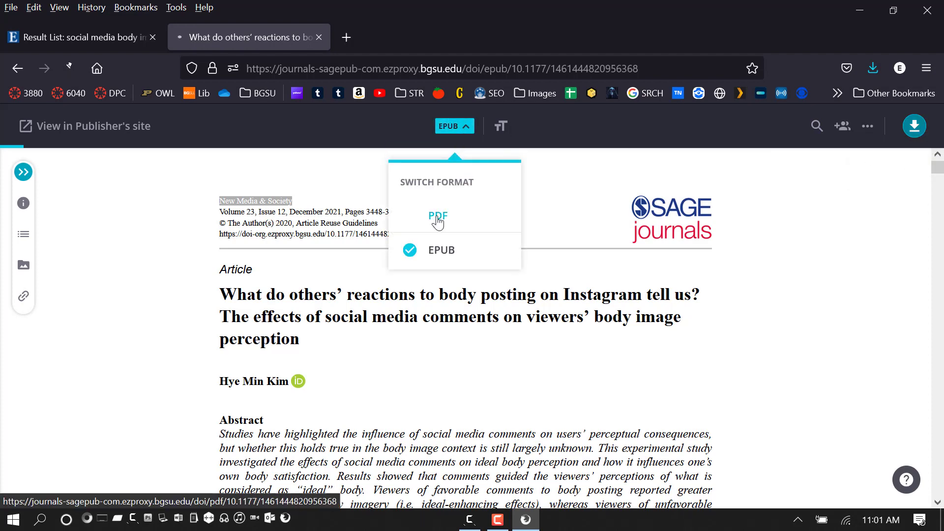
click(436, 215)
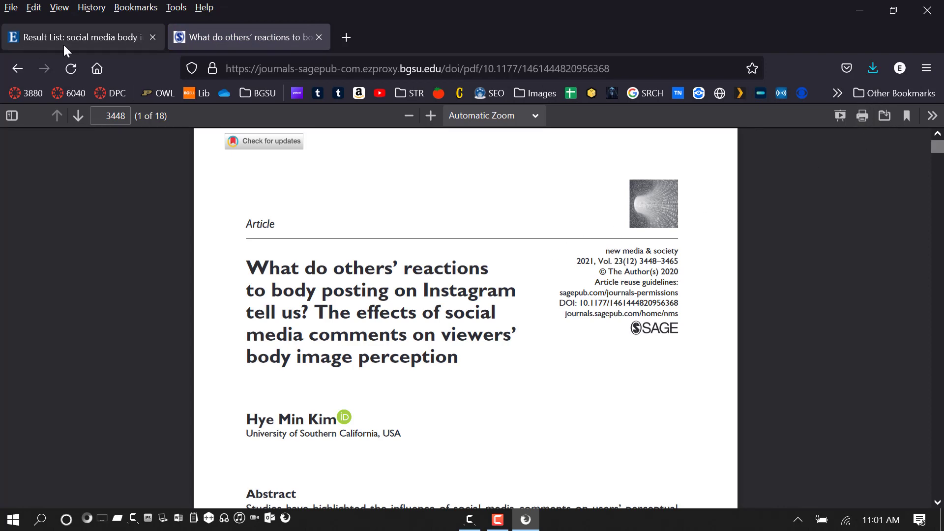
click(79, 44)
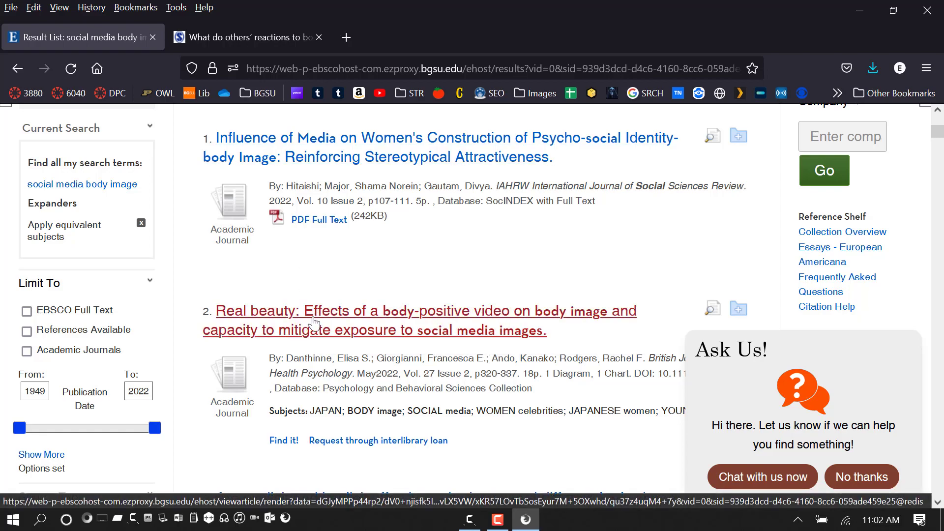
- Find the article about others' reactions to body posting on Instagram in the results and open its detailed record
scroll(246, 405, down, 12)
scroll(246, 401, down, 14)
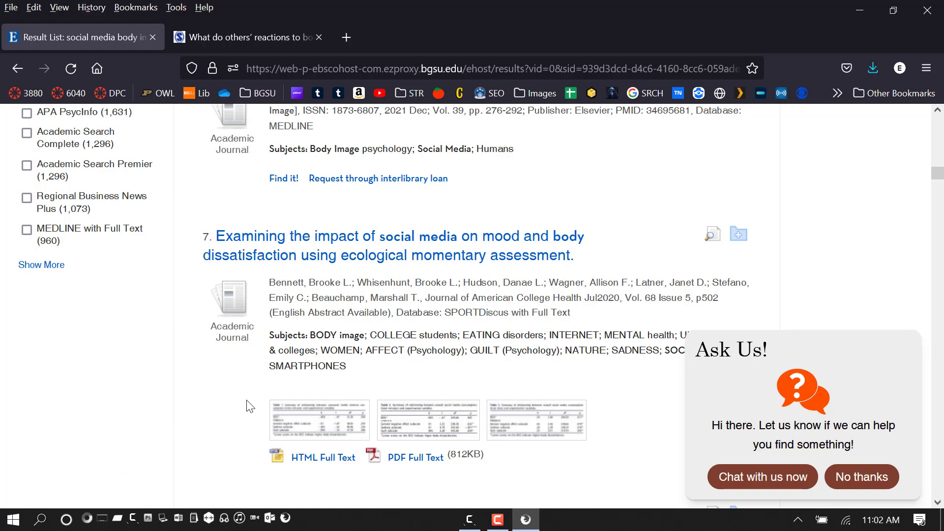
scroll(265, 380, up, 5)
click(286, 303)
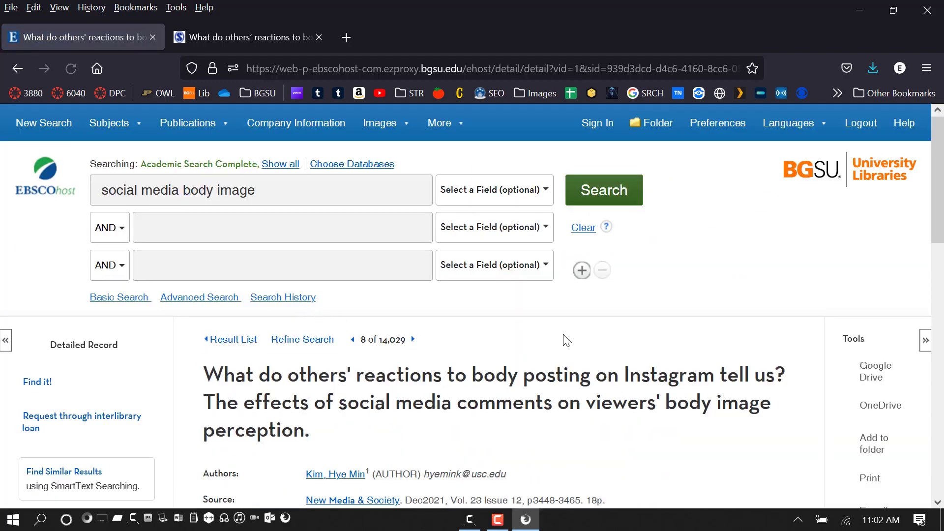
- Open the citation formats for the Instagram body posting article and look through them to the MLA 9th Edition entry
scroll(717, 337, down, 6)
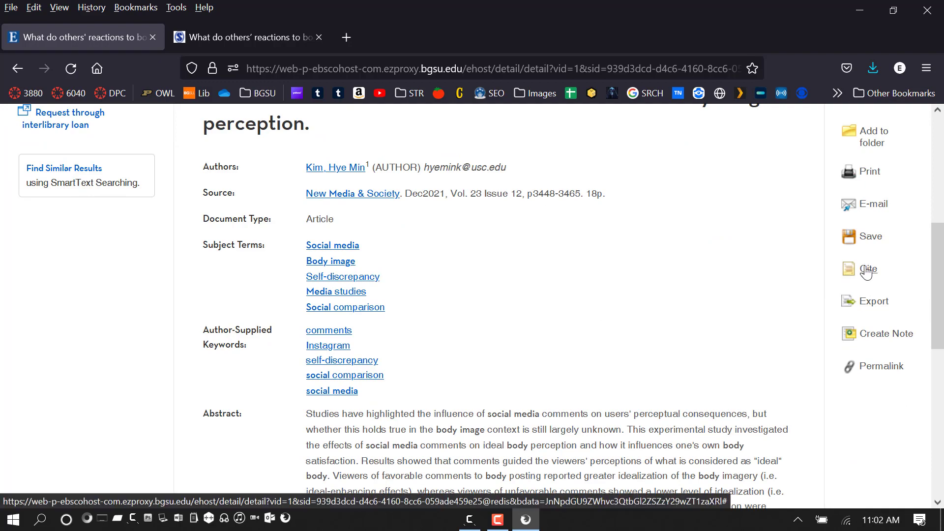
click(869, 275)
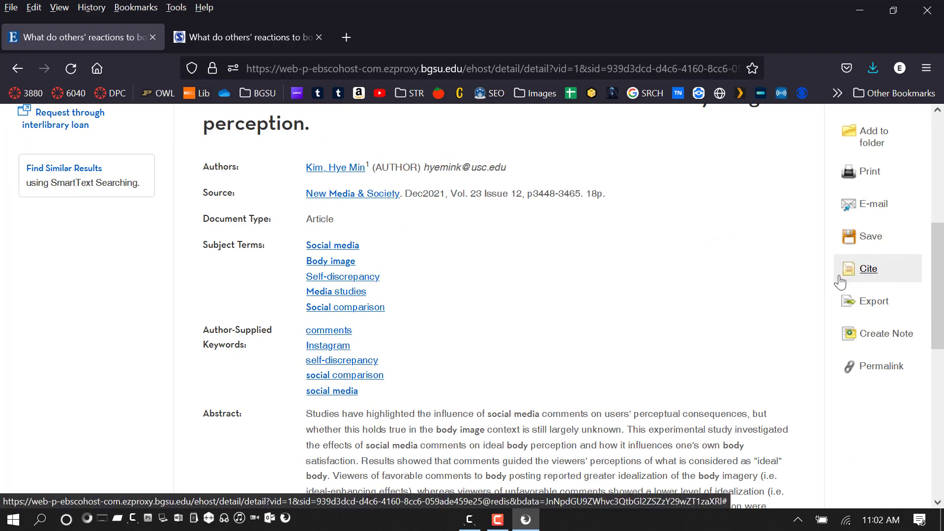
scroll(416, 268, down, 10)
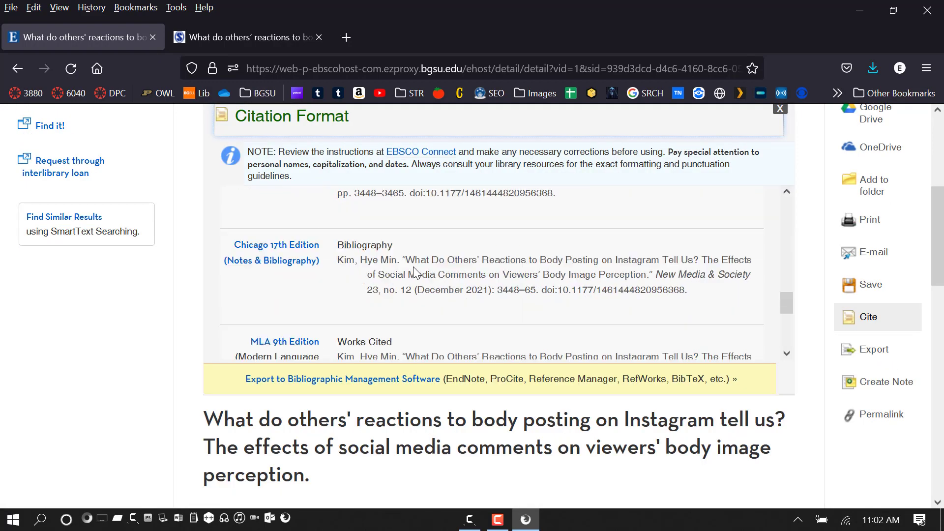
scroll(414, 269, up, 2)
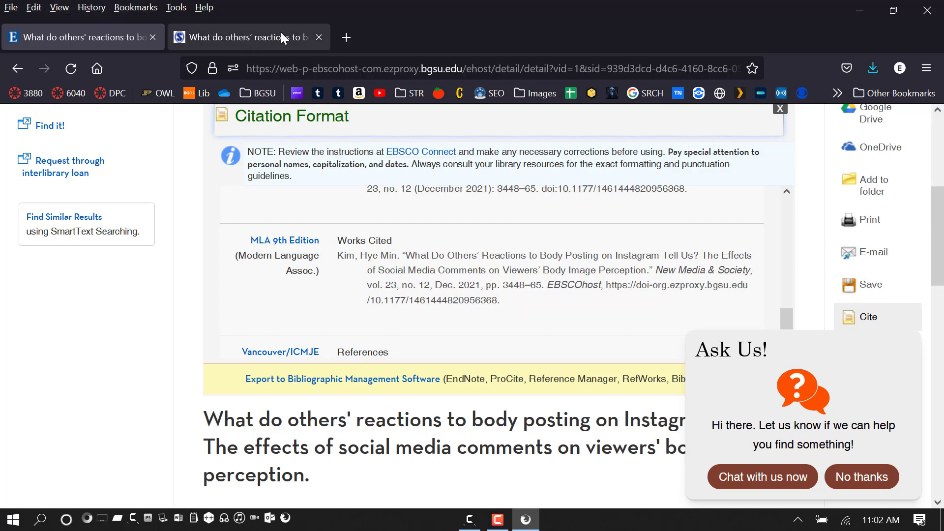
- Close the article's PDF page and go back to the search fields above the social media body image results
click(318, 37)
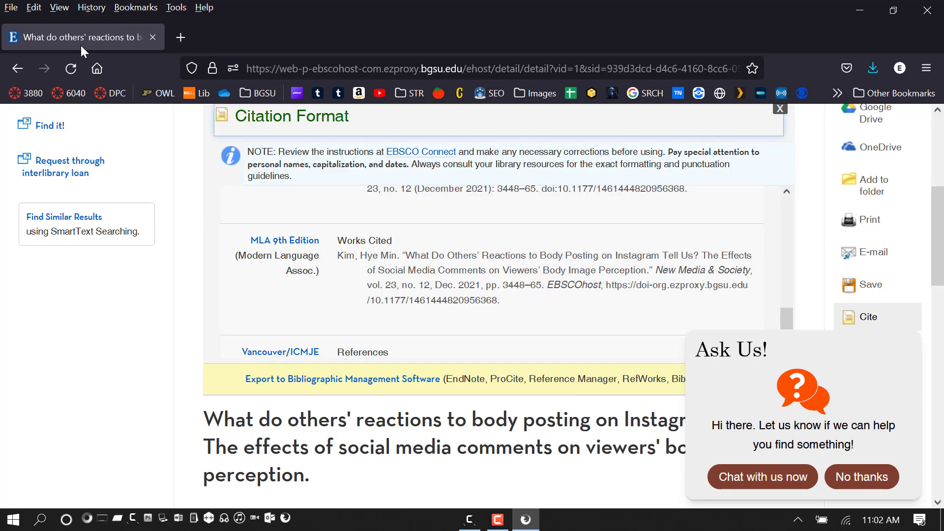
click(17, 71)
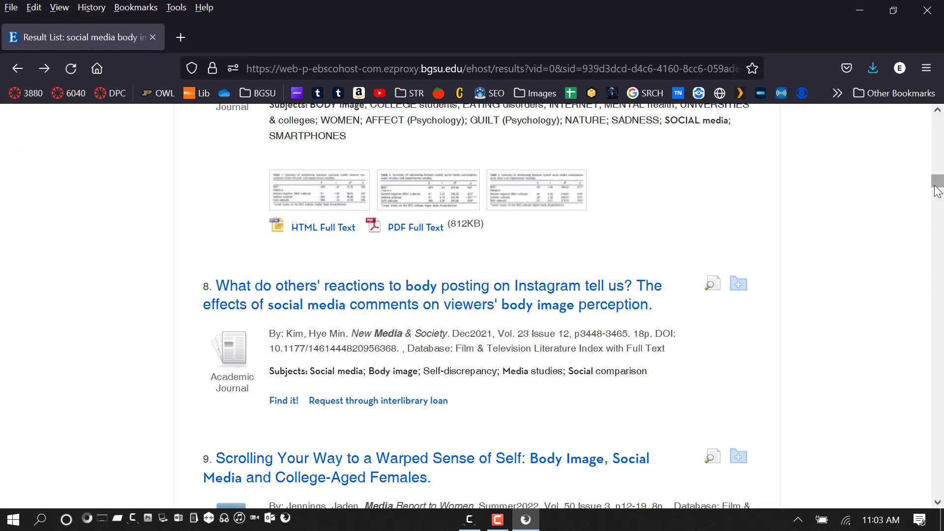
scroll(938, 191, up, 15)
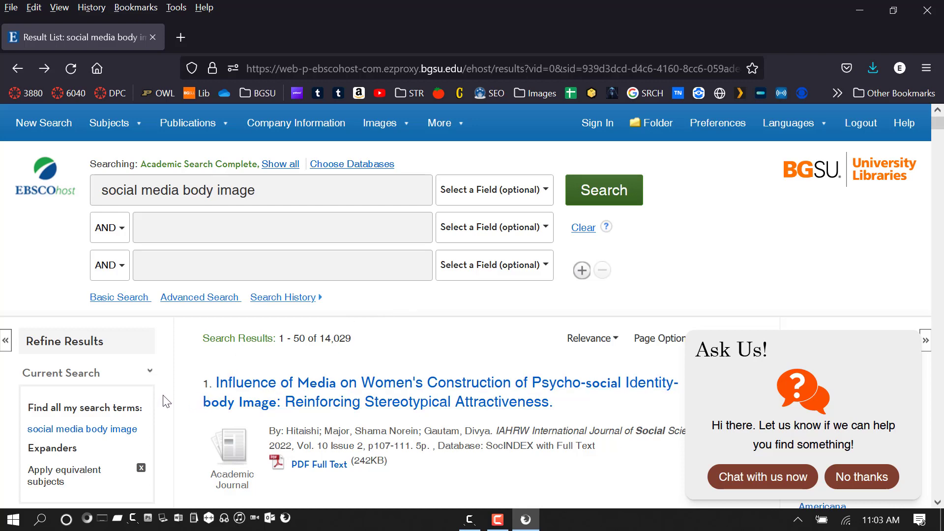
- Narrow the database search by extending the query to "social media body image mental health and instagram"
click(264, 189)
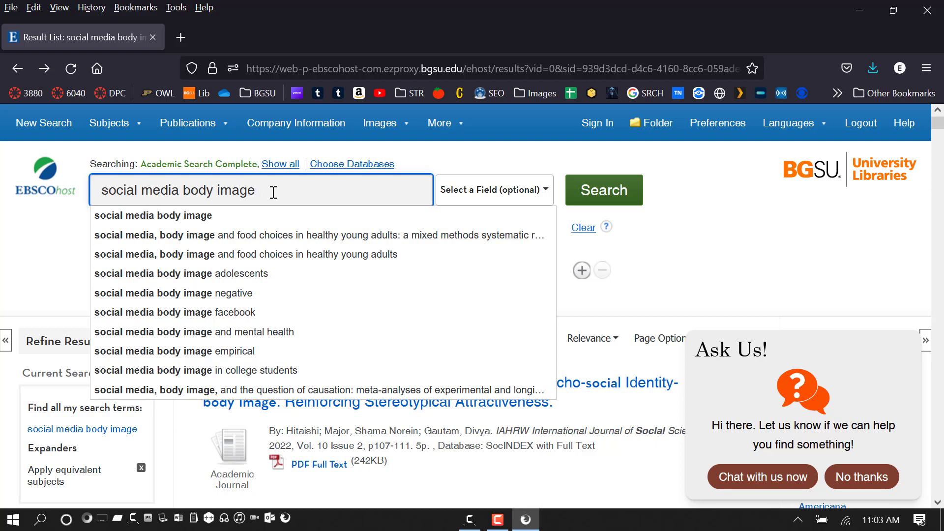
text(mental health an)
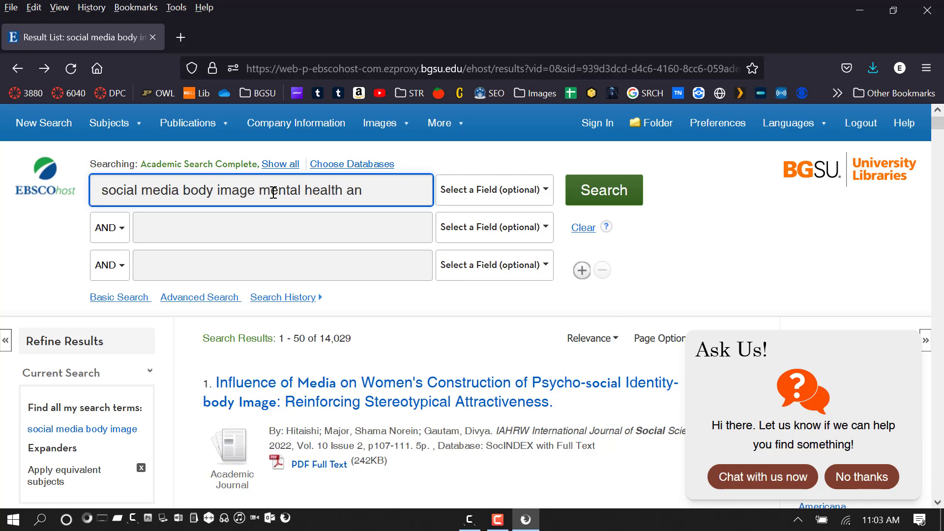
text(d instagra)
key(BackSpace)
key(BackSpace)
text(agram)
key(Return)
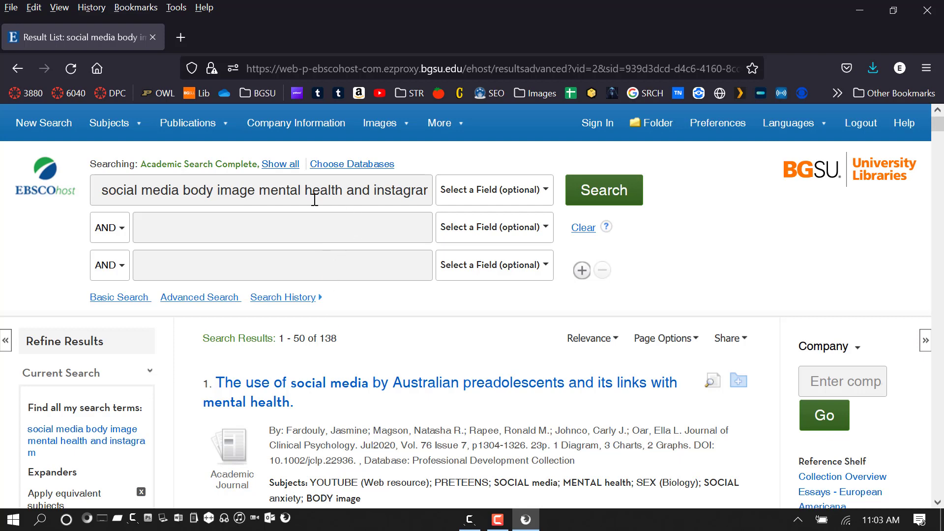
- Select the entire query in the first search field
drag(100, 190, 527, 189)
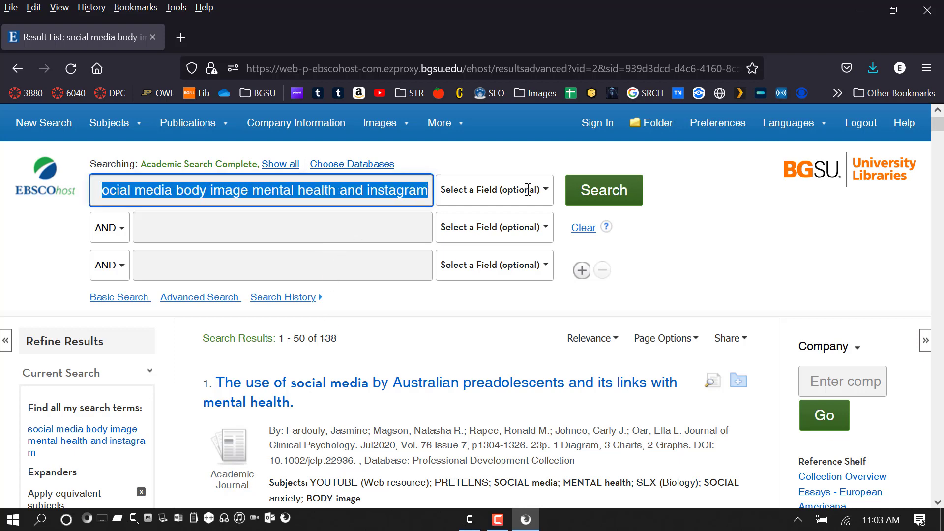